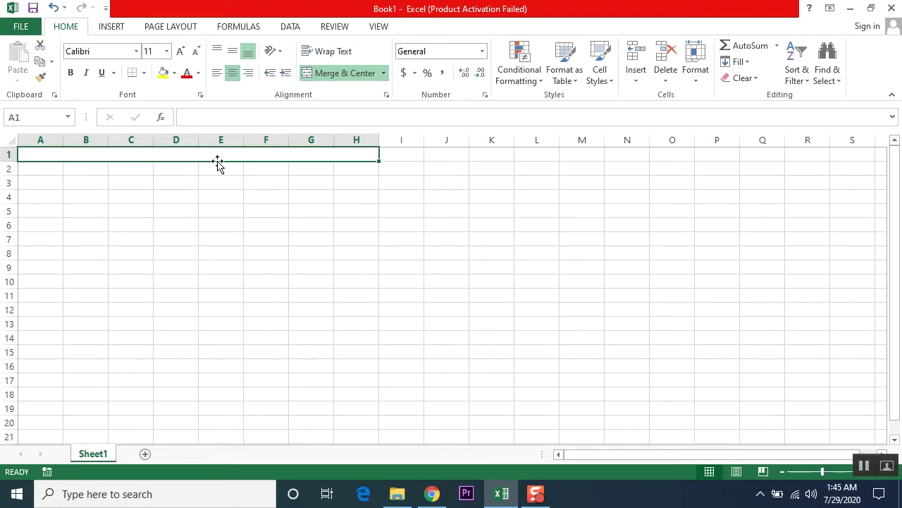
# Enter ABC SECONDARY SCHOOL as the sheet title in the merged cell A1:H1
pyautogui.write('ABC')
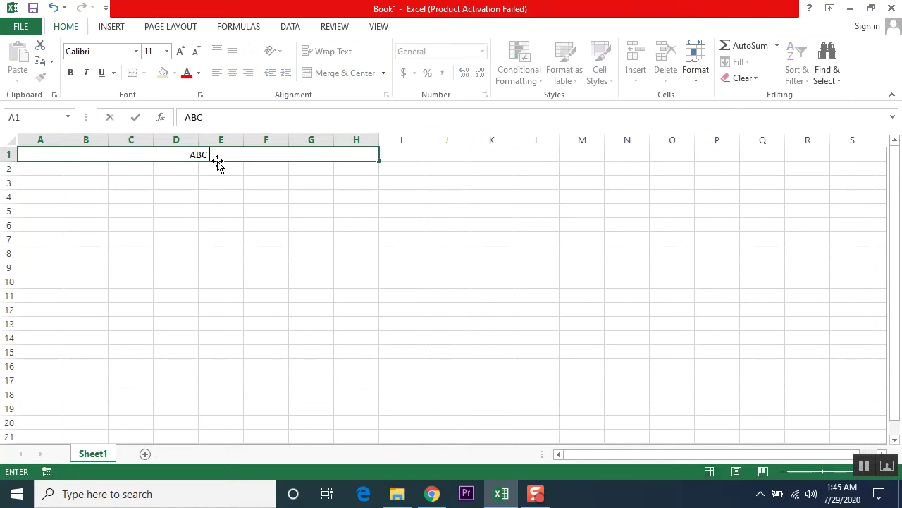
pyautogui.write(' SECONDARY SCHO')
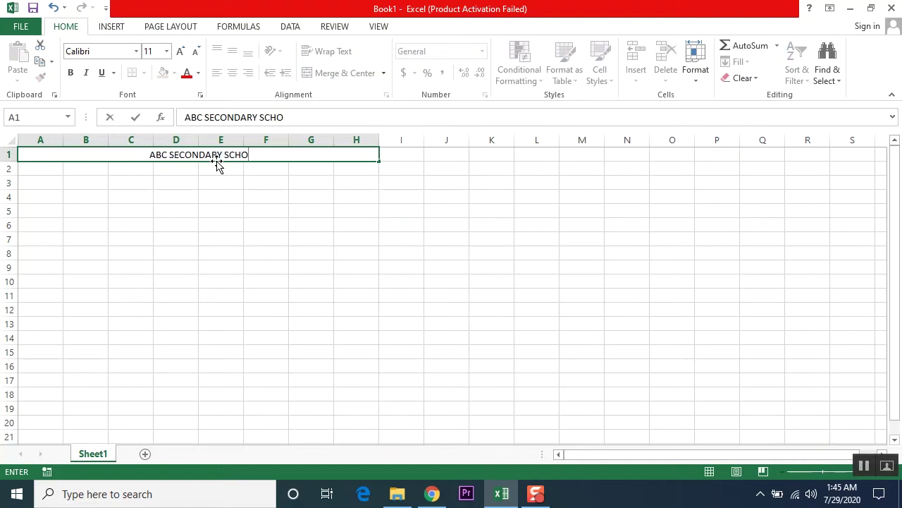
pyautogui.write('OL')
pyautogui.press('Return')
pyautogui.press('Return')
pyautogui.press('Return')
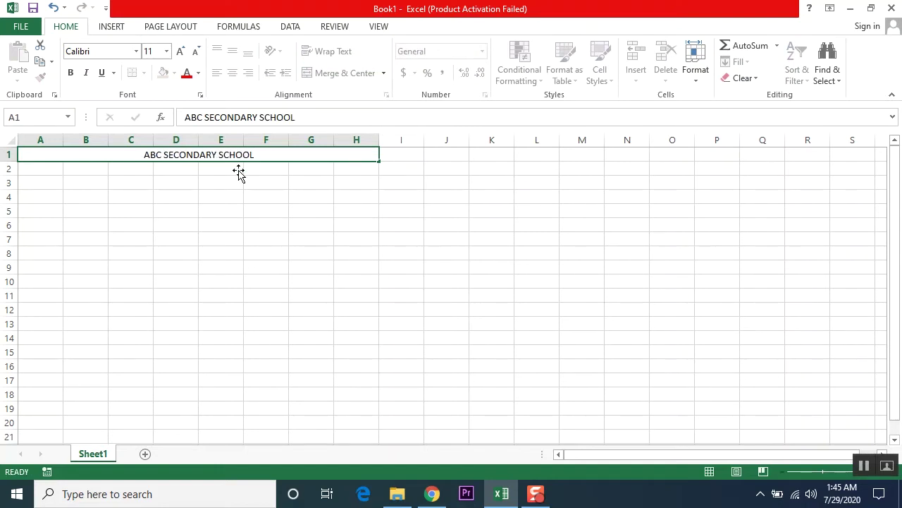
# Merge and center cells A2:H2 and enter Result as the subtitle
pyautogui.press('Up')
pyautogui.press('Up')
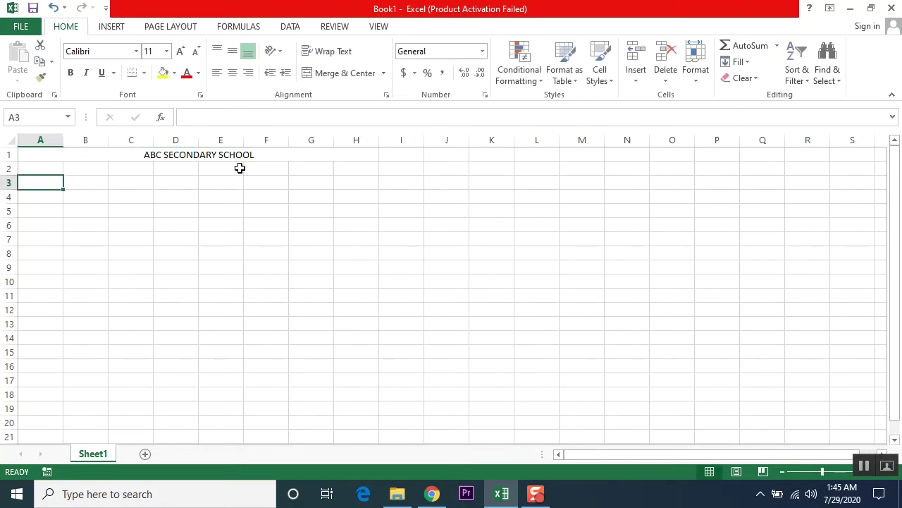
pyautogui.hotkey('shift', 'Right')
pyautogui.hotkey('shift', 'Right')
pyautogui.hotkey('shift', 'Right')
pyautogui.hotkey('shift', 'Right')
pyautogui.hotkey('shift', 'Right')
pyautogui.hotkey('shift', 'Right')
pyautogui.hotkey('shift', 'Right')
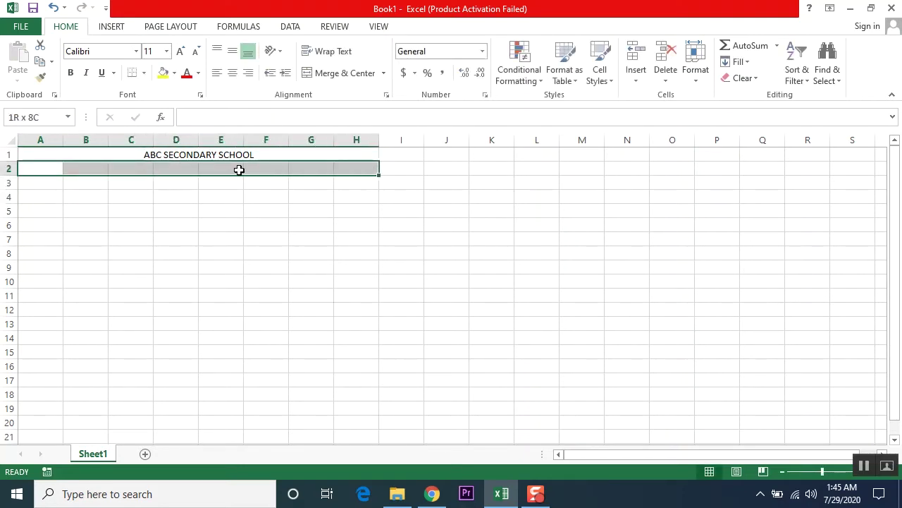
pyautogui.click(338, 78)
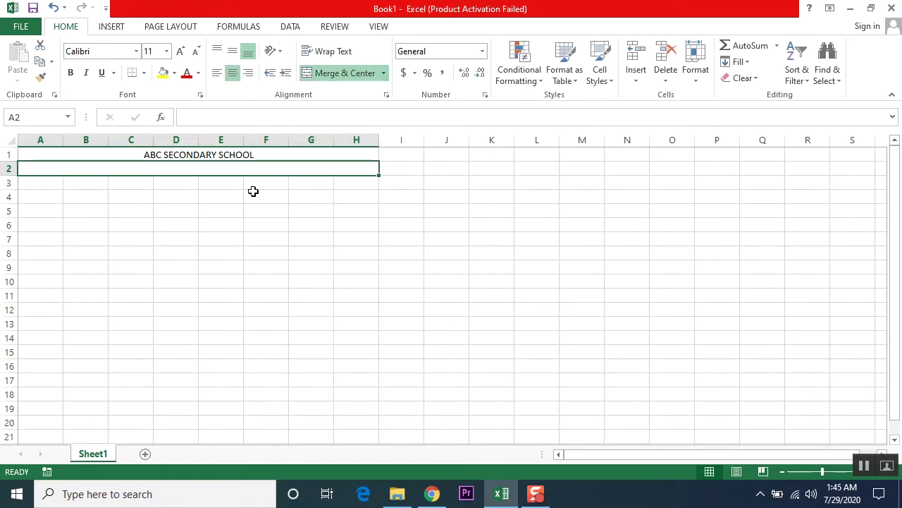
pyautogui.write('Result')
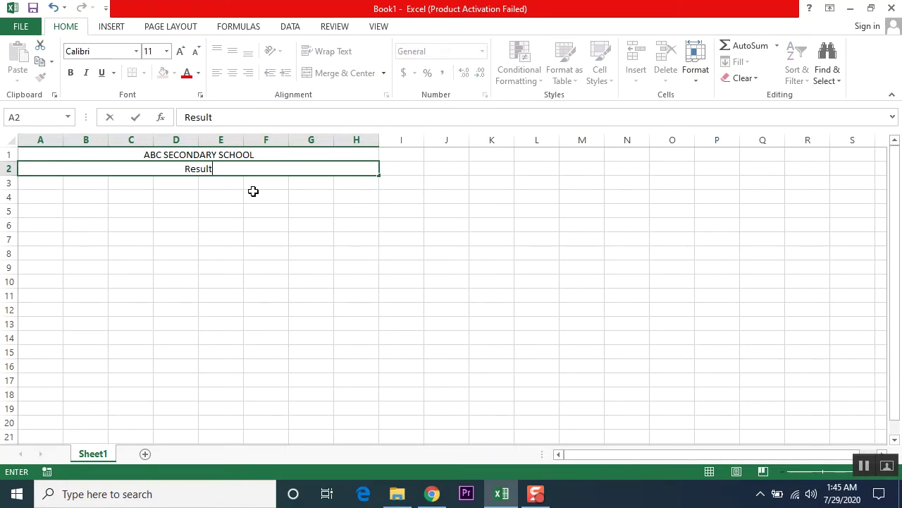
pyautogui.press('Return')
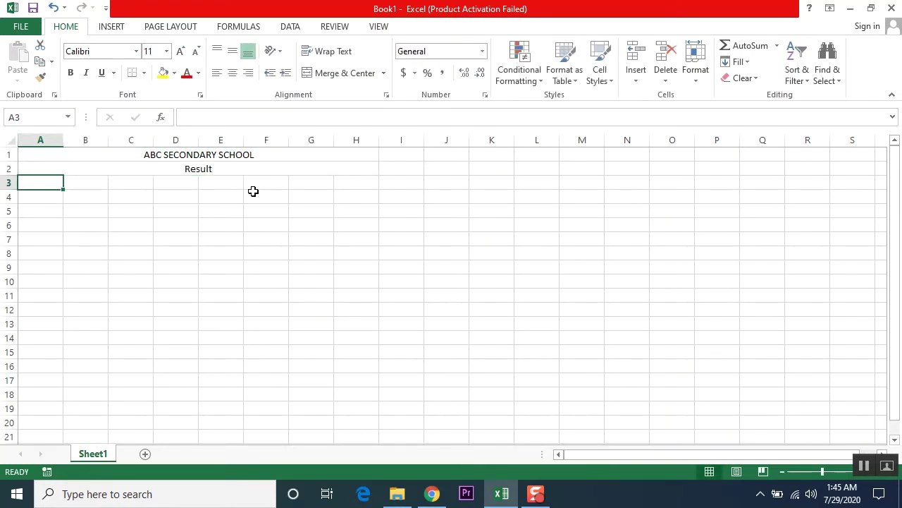
# Enter the column headings S.ID, Student Name and Class in cells A3 to C3
pyautogui.write('S.ID')
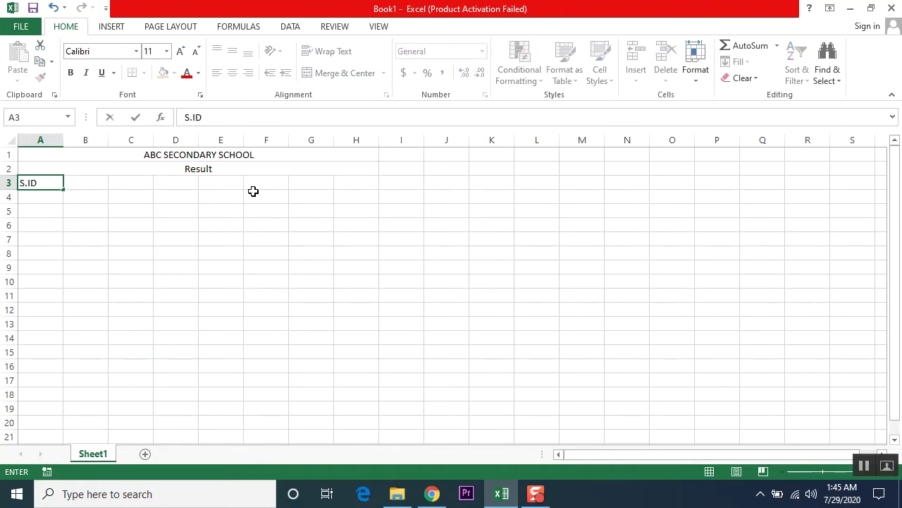
pyautogui.press('Return')
pyautogui.press('Up')
pyautogui.press('Right')
pyautogui.write('St')
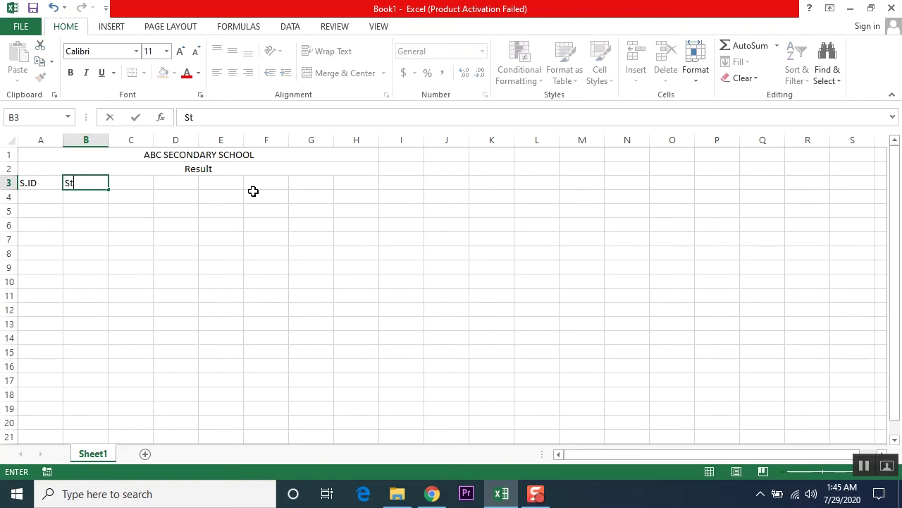
pyautogui.write('udent Name')
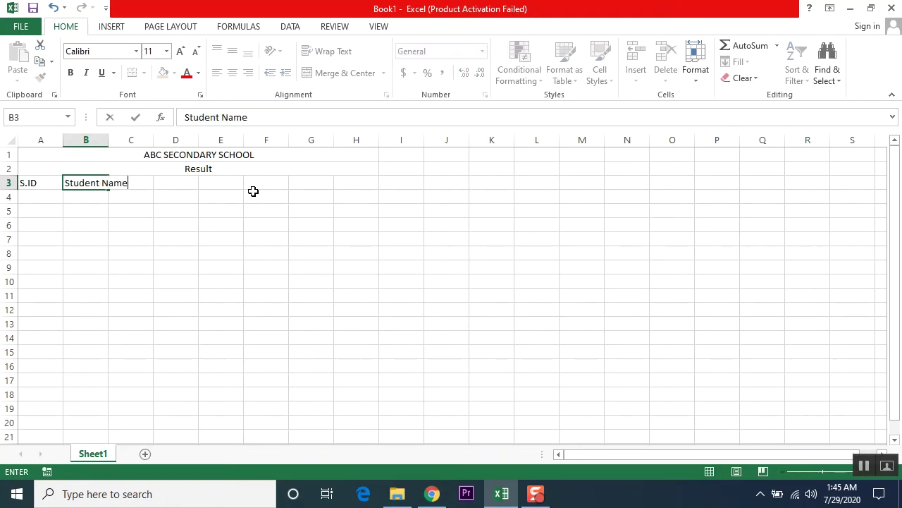
pyautogui.press('Return')
pyautogui.press('Up')
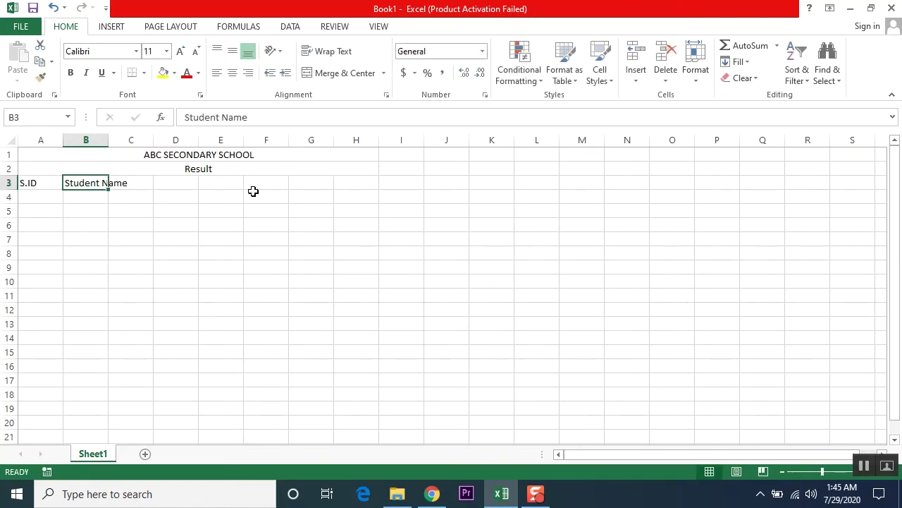
pyautogui.press('Right')
pyautogui.write('Cl')
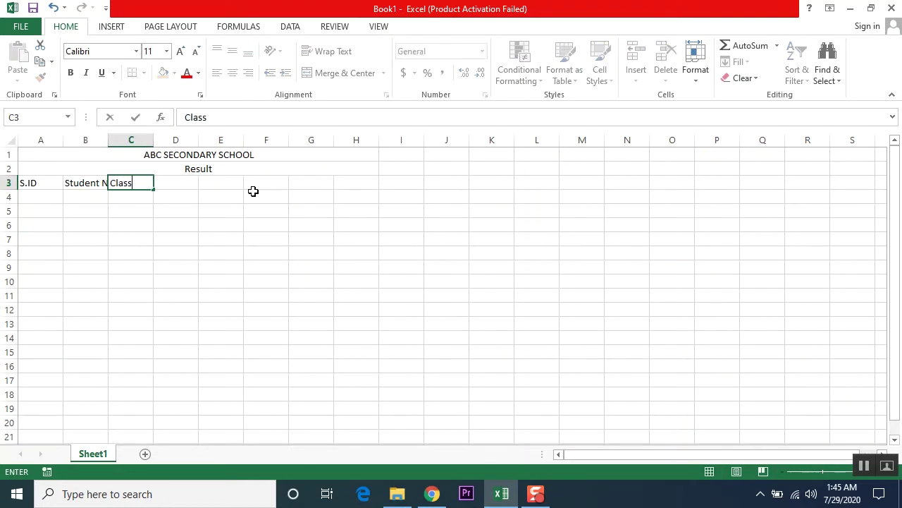
pyautogui.press('Return')
pyautogui.press('Up')
# Enter the subject headings English, Urdu, Islamiyat, Science and Math in cells D3 to H3
pyautogui.press('Right')
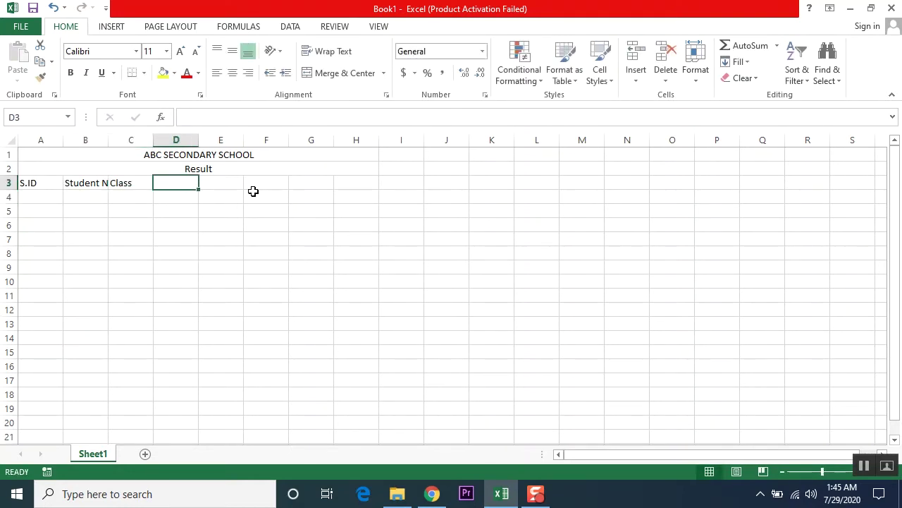
pyautogui.write('English')
pyautogui.press('Return')
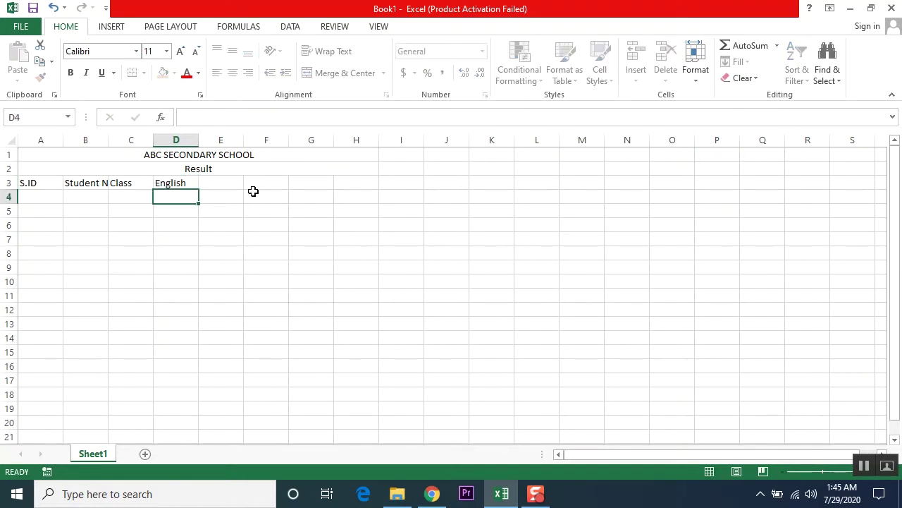
pyautogui.press('Up')
pyautogui.press('Right')
pyautogui.write('Urdu')
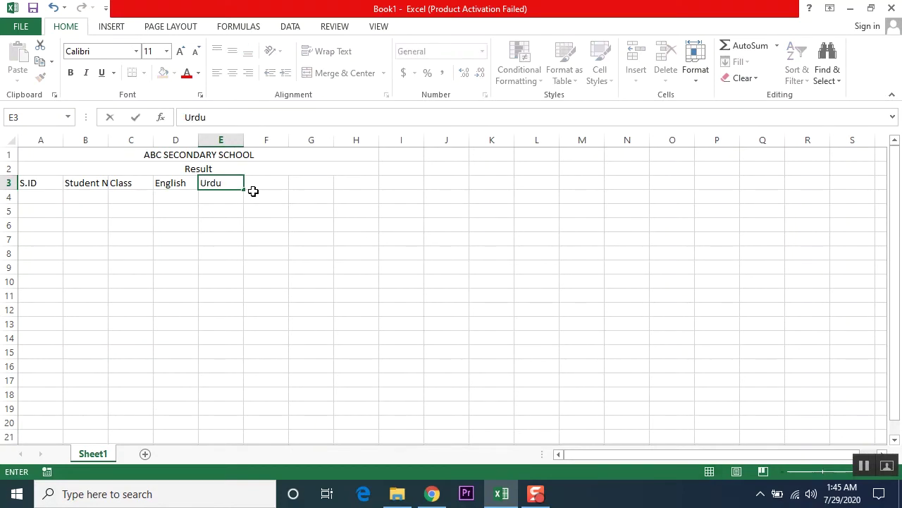
pyautogui.press('Right')
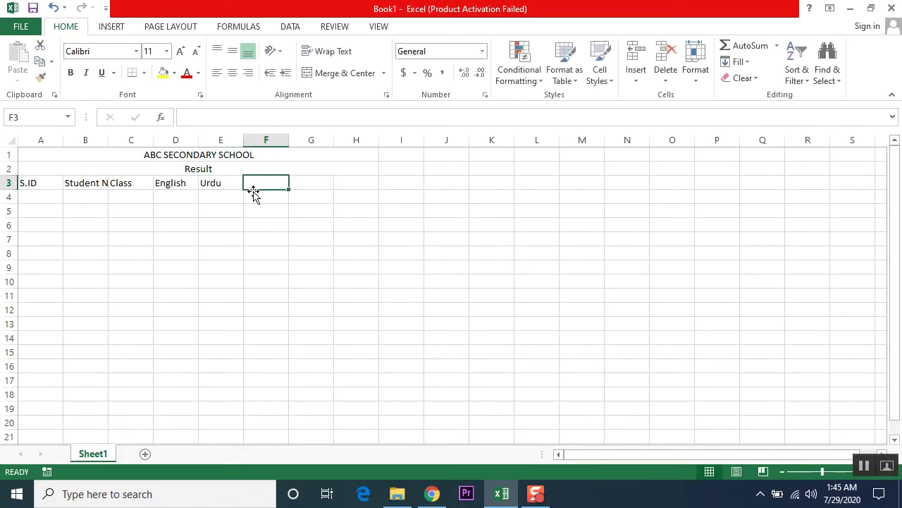
pyautogui.write('Il')
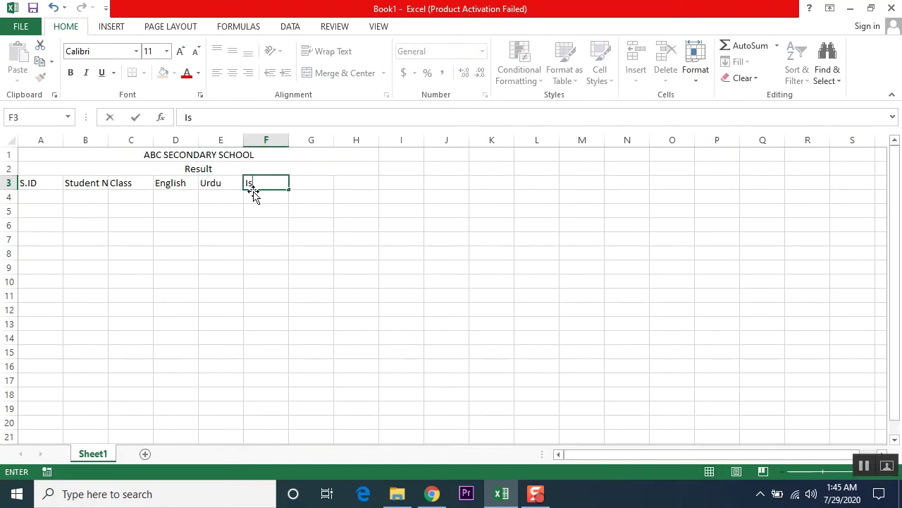
pyautogui.write('lamiyat')
pyautogui.press('Right')
pyautogui.write('S')
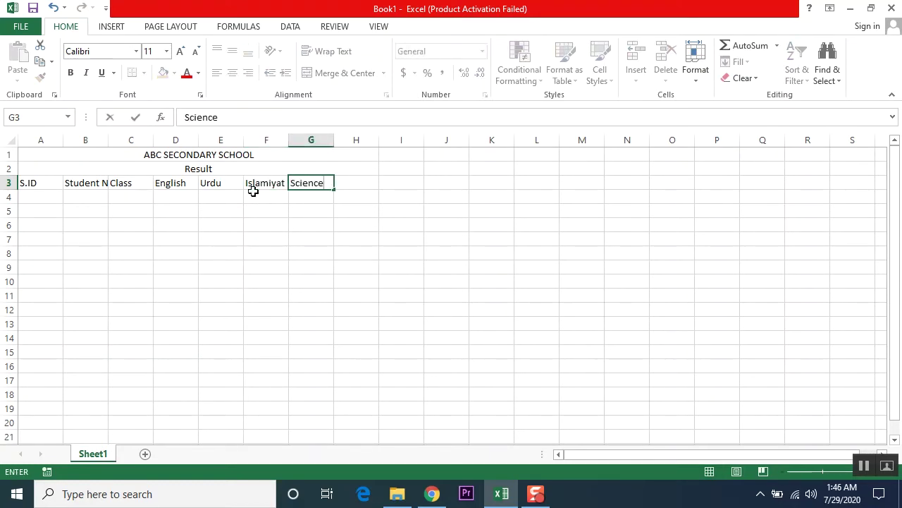
pyautogui.press('Right')
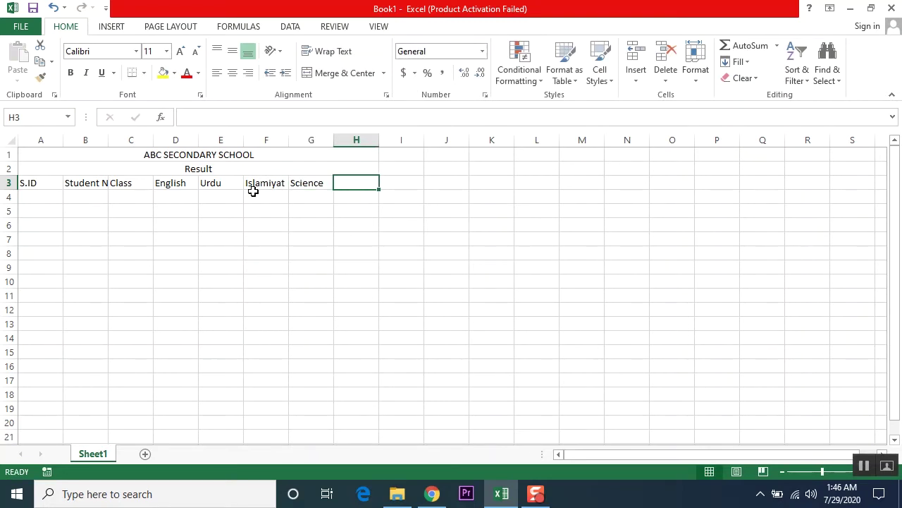
pyautogui.write('Math')
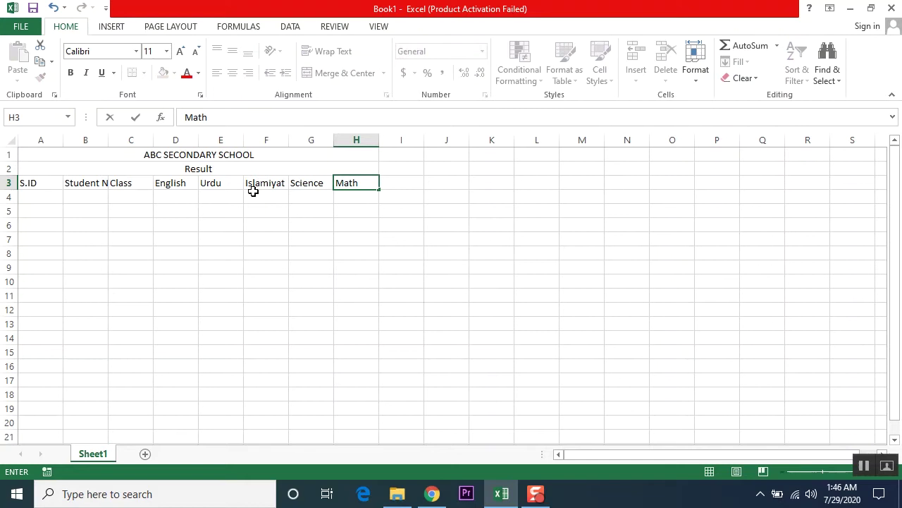
pyautogui.press('Right')
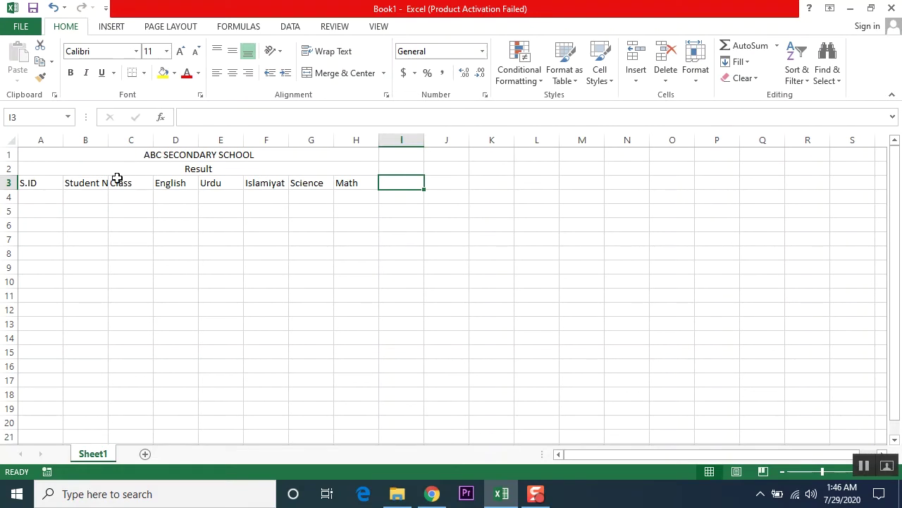
pyautogui.press('Return')
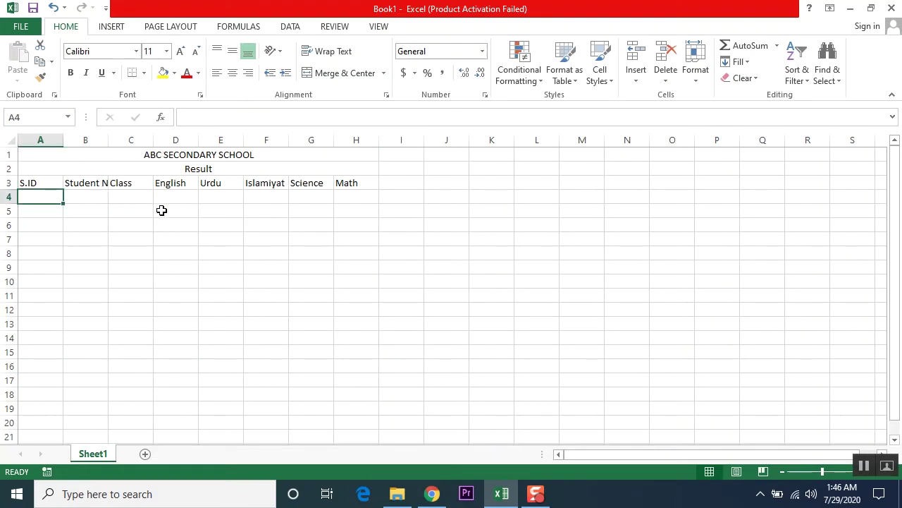
# Make the school title in row 1 bold and enlarge its font size to 18
pyautogui.click(181, 155)
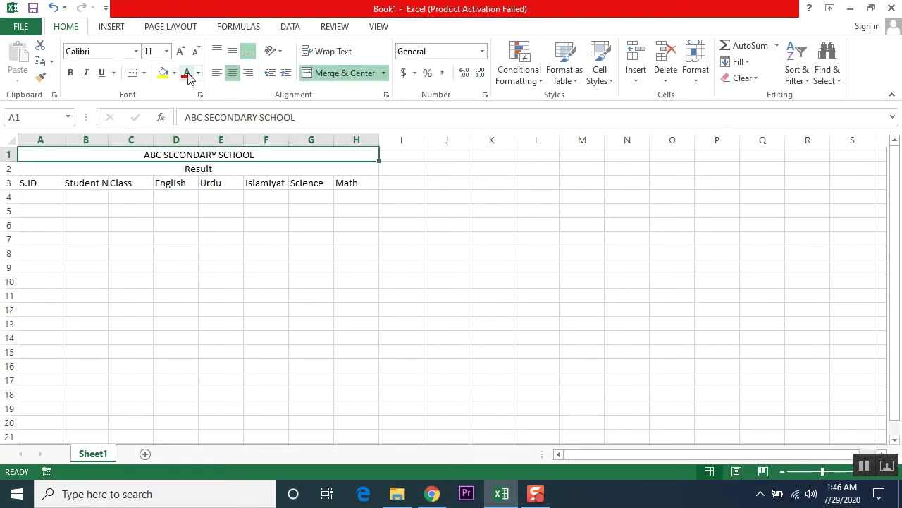
pyautogui.click(72, 73)
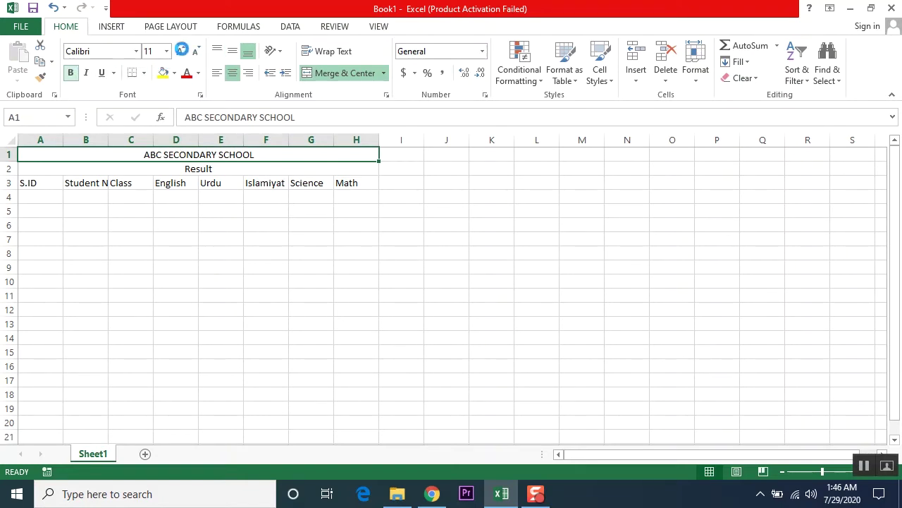
pyautogui.click(181, 52)
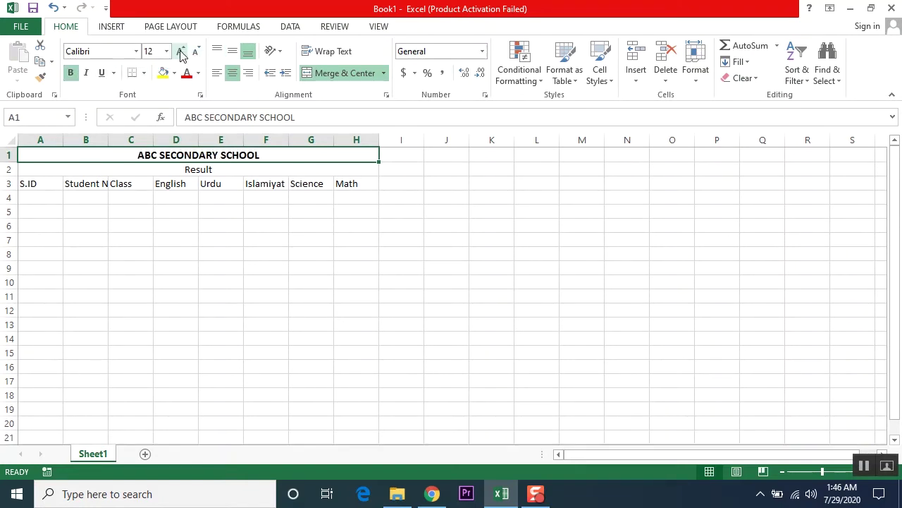
pyautogui.click(181, 52)
pyautogui.click(181, 53)
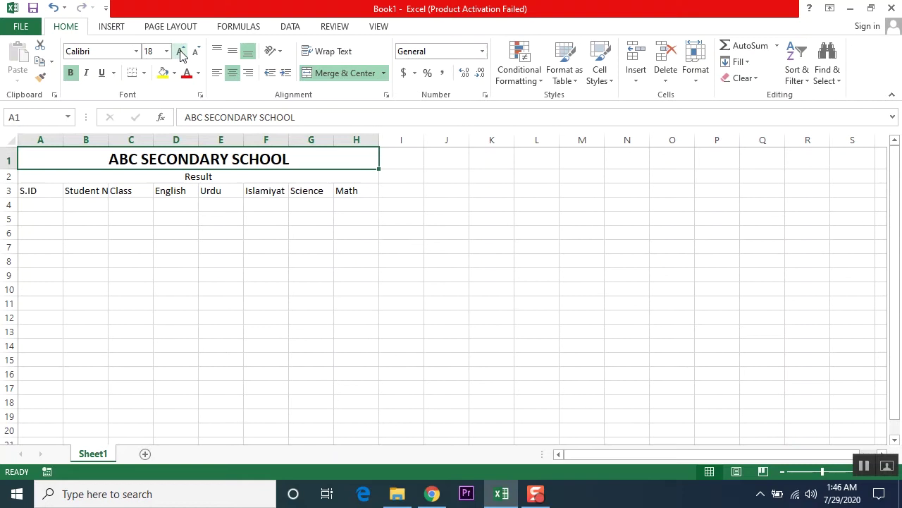
# Make the Result subtitle in row 2 bold with font size 12
pyautogui.click(191, 176)
pyautogui.click(181, 52)
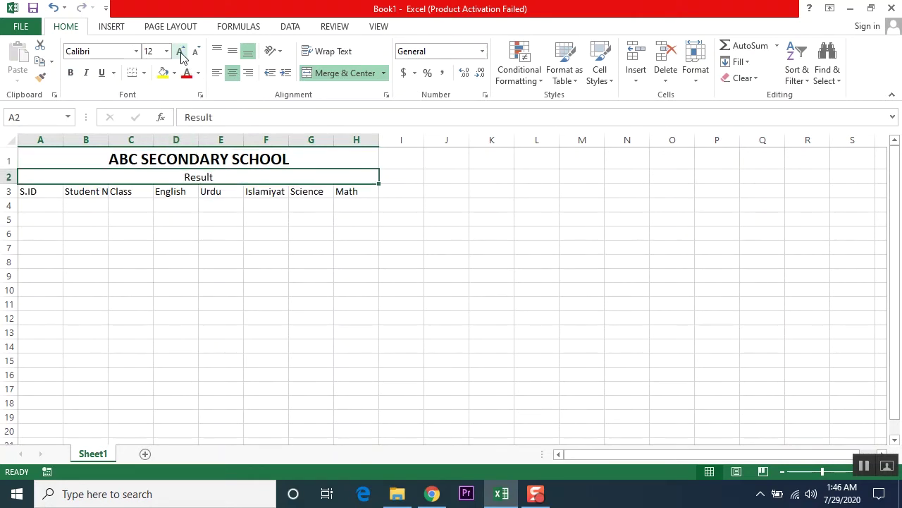
pyautogui.click(182, 53)
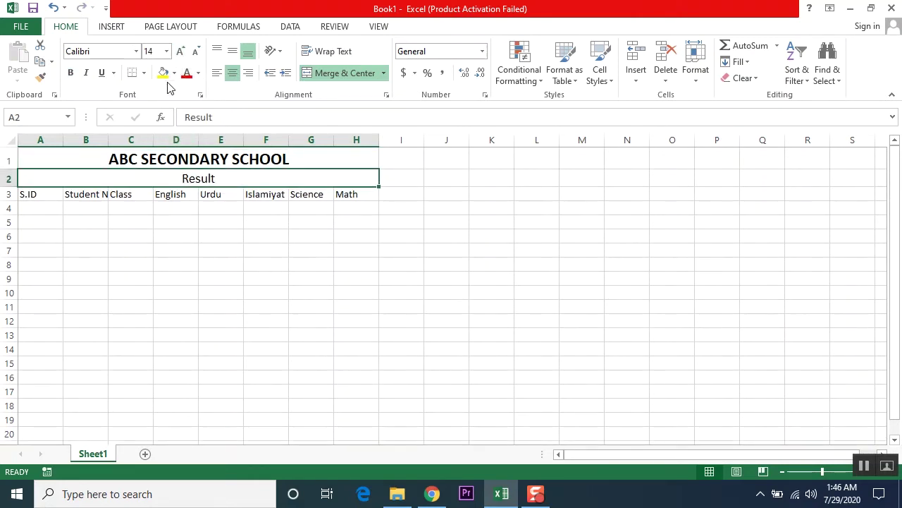
pyautogui.click(71, 73)
pyautogui.click(196, 52)
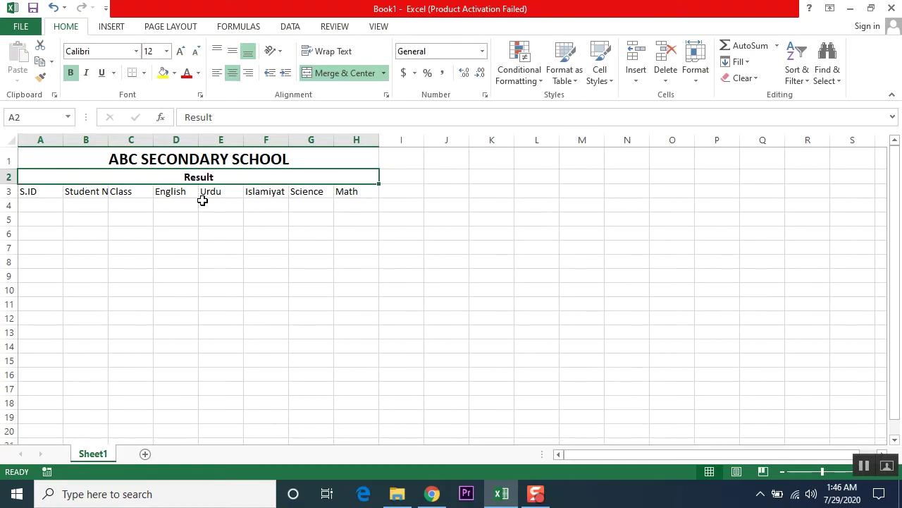
# Make the column headings in A3:H3 bold and fill them with light blue
pyautogui.moveTo(23, 191); pyautogui.dragTo(342, 191)
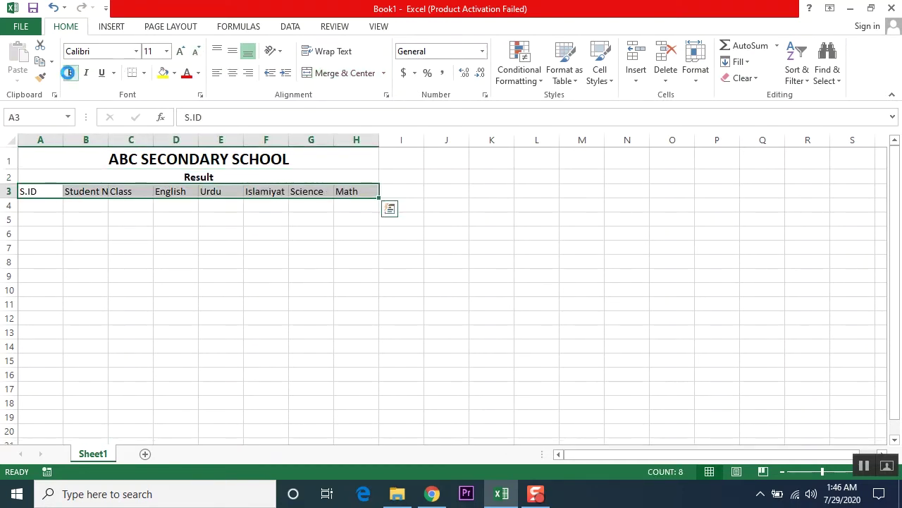
pyautogui.click(71, 73)
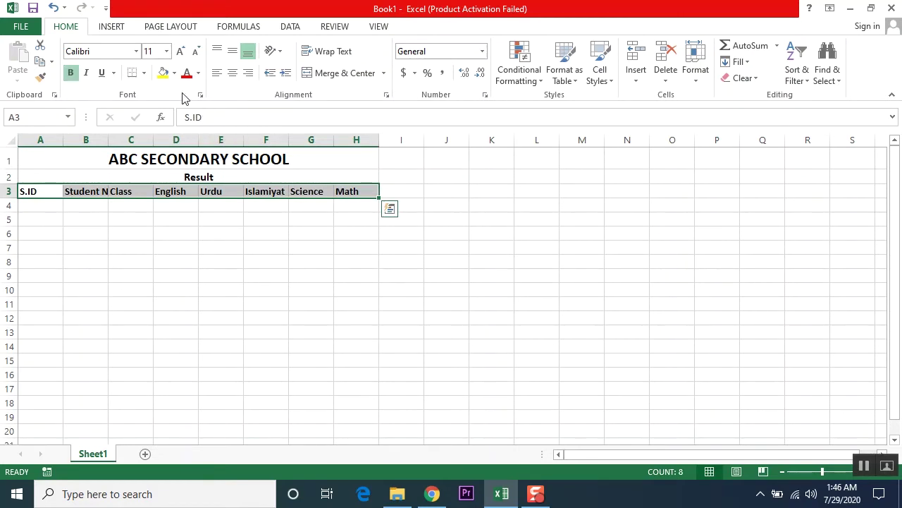
pyautogui.click(174, 72)
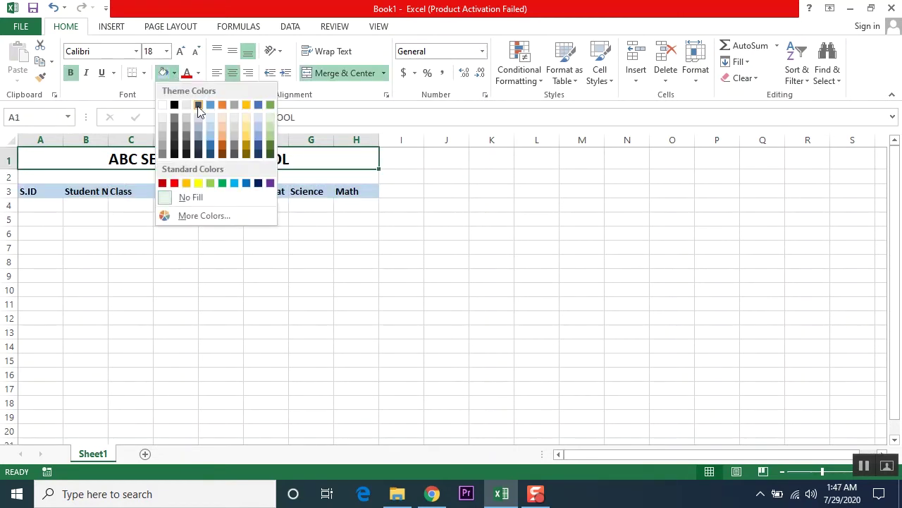
# Fill the school title row with dark blue and the Result subtitle row with a very light blue
pyautogui.click(211, 141)
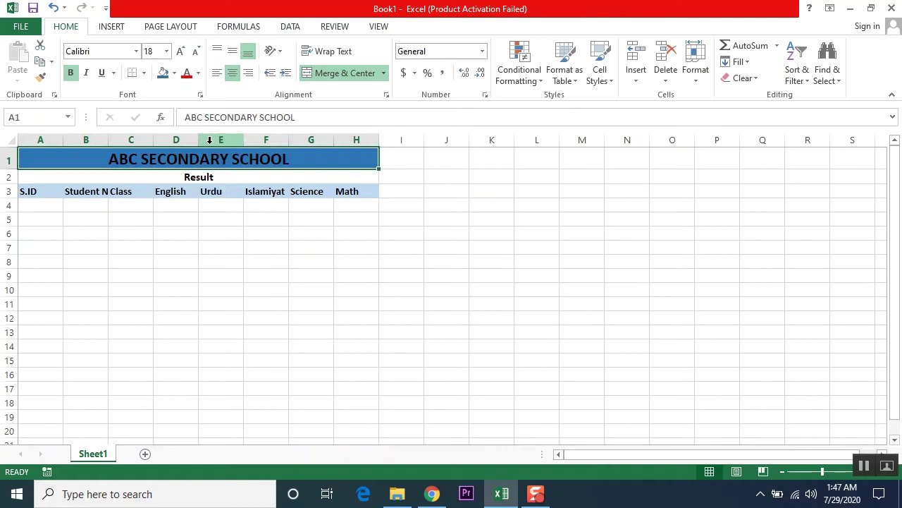
pyautogui.click(149, 178)
pyautogui.click(175, 73)
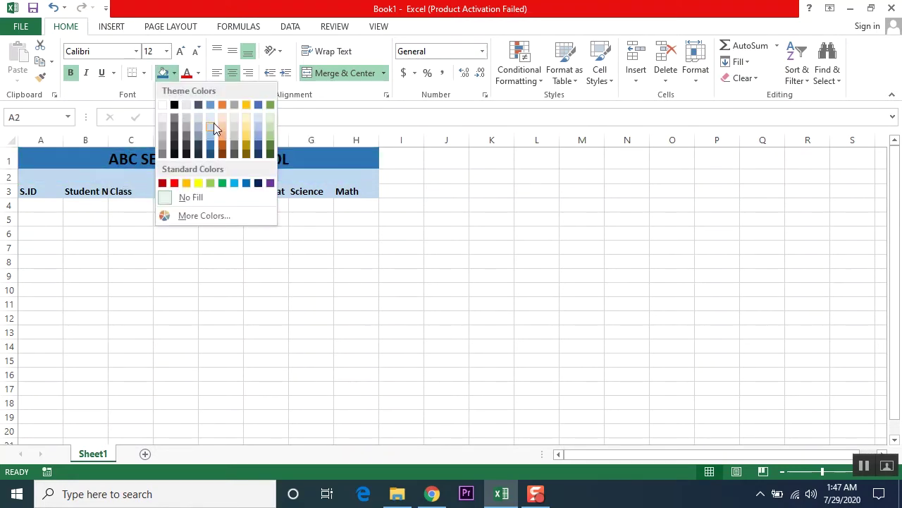
pyautogui.click(213, 114)
pyautogui.click(169, 234)
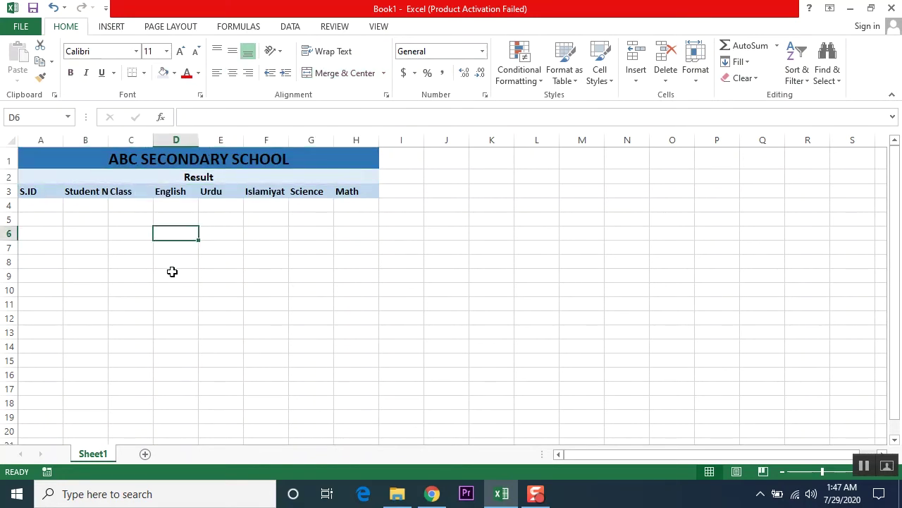
# Apply all borders to A3:H18 and auto-fit column B to the Student Name heading
pyautogui.moveTo(28, 192); pyautogui.dragTo(359, 402)
pyautogui.hotkey('ctrl', 'b')
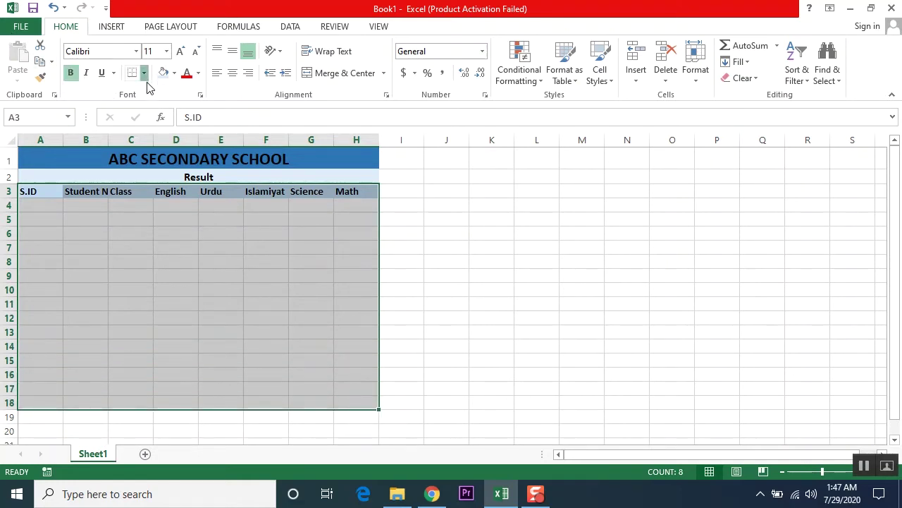
pyautogui.click(143, 73)
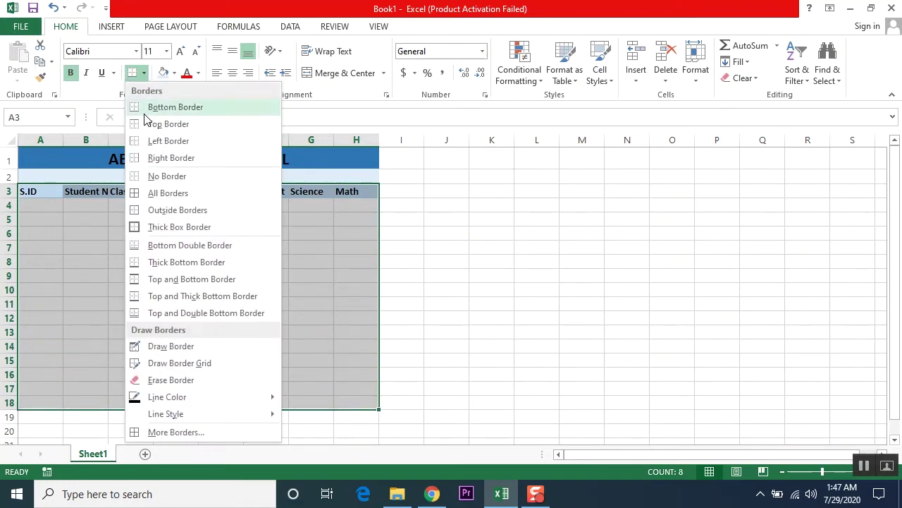
pyautogui.click(170, 192)
pyautogui.click(176, 346)
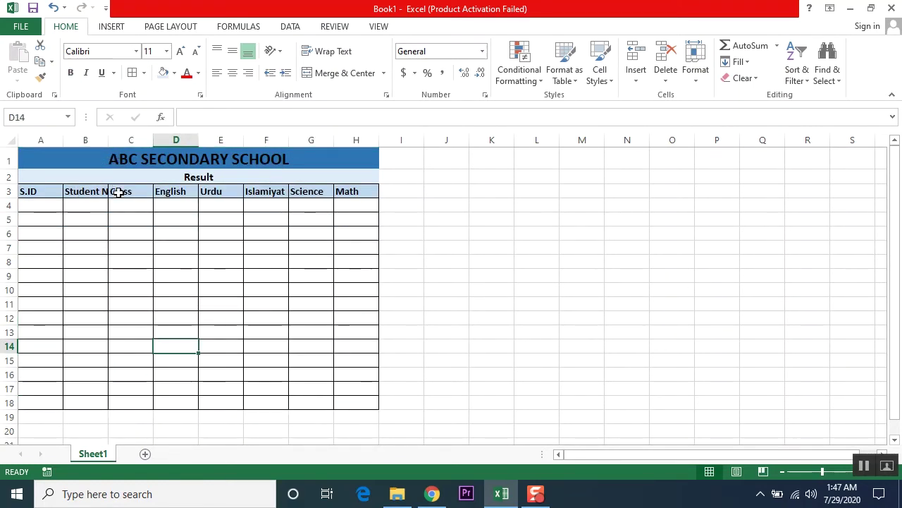
pyautogui.doubleClick(111, 139)
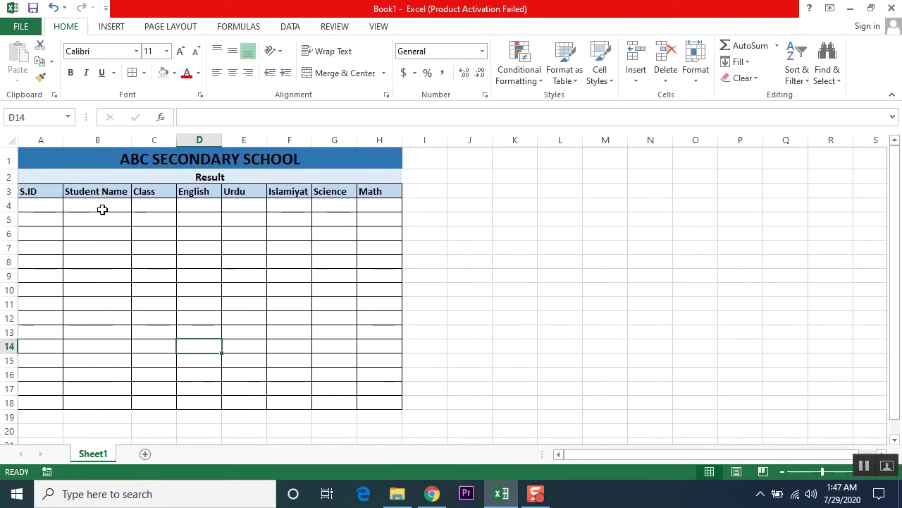
# Enter the first two student IDs, 101 and 102, in cells A4 and A5
pyautogui.click(33, 207)
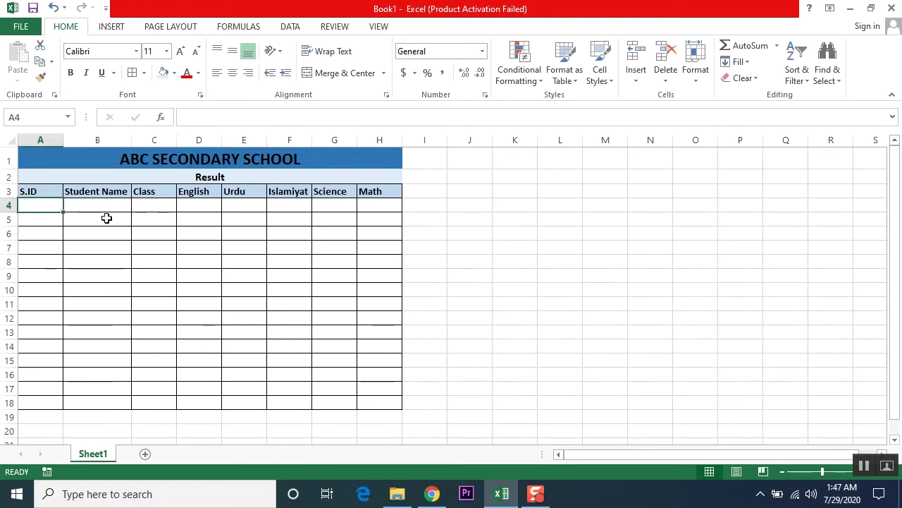
pyautogui.write('101')
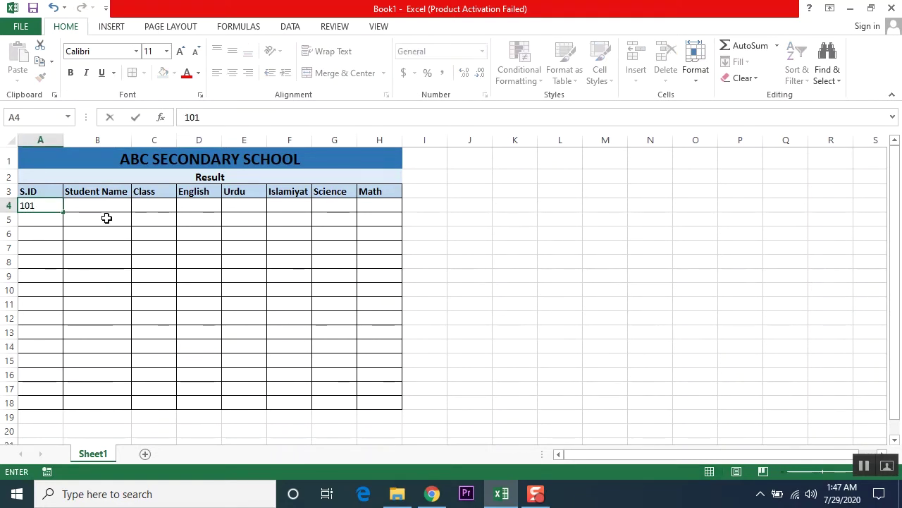
pyautogui.press('Return')
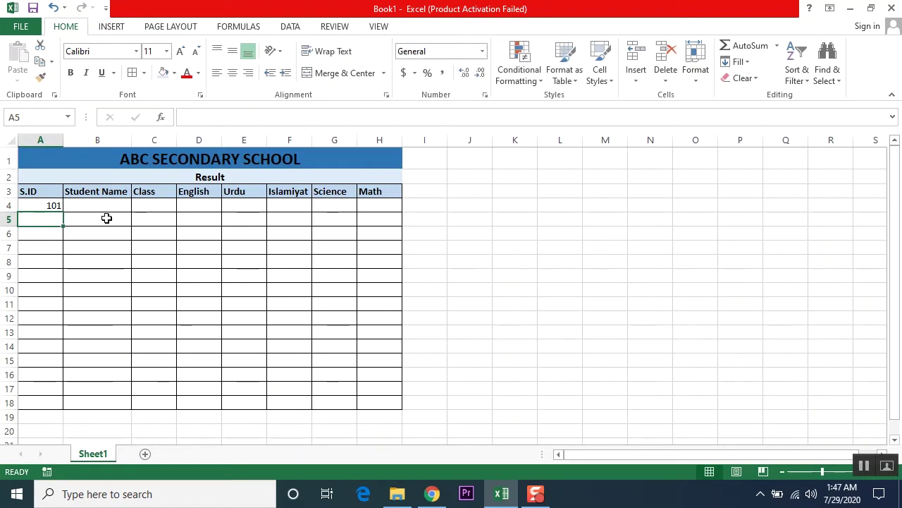
pyautogui.write('102')
pyautogui.press('Return')
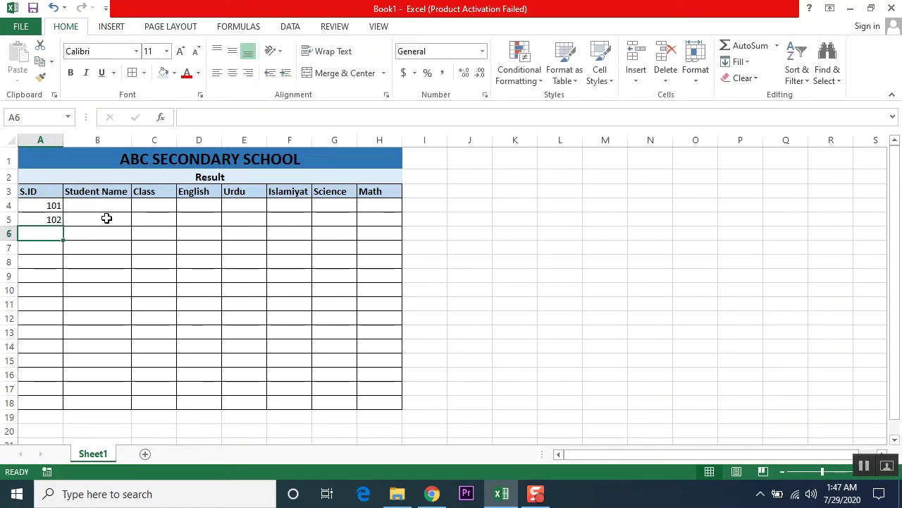
pyautogui.press('Up')
pyautogui.press('Up')
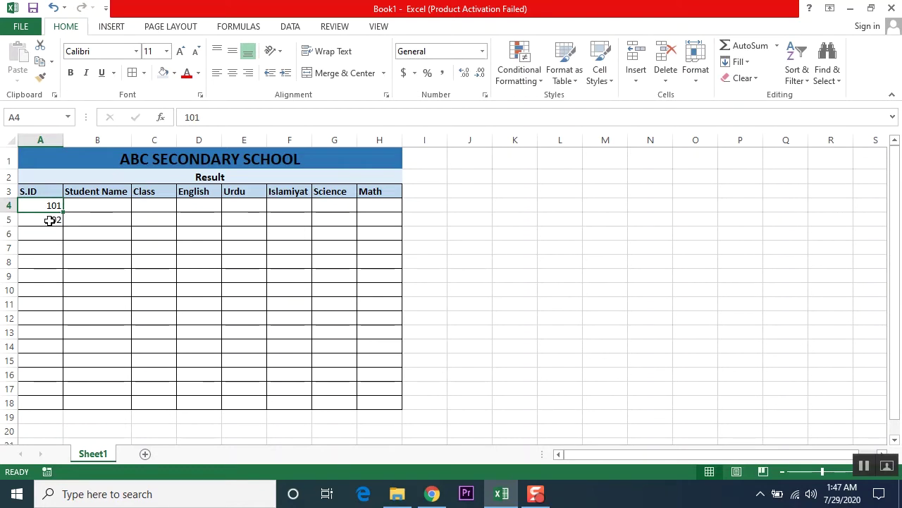
pyautogui.moveTo(36, 204); pyautogui.dragTo(41, 398)
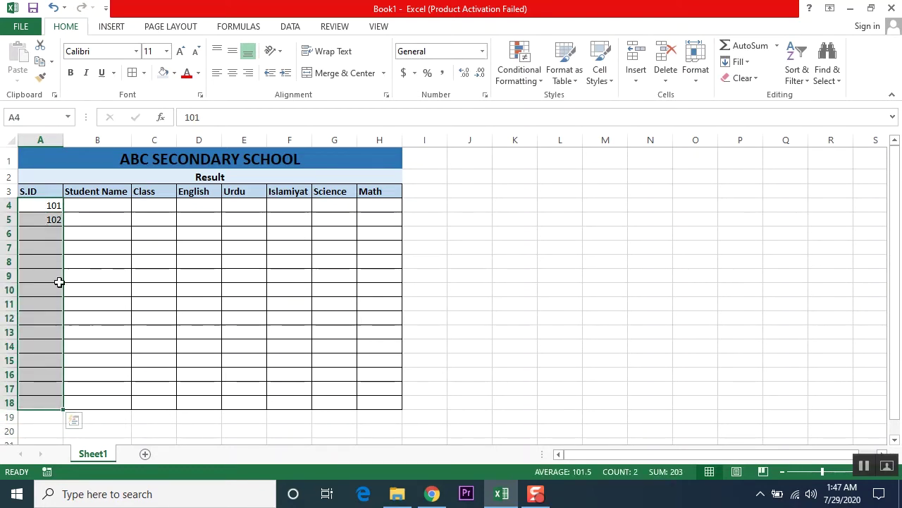
pyautogui.click(38, 248)
pyautogui.moveTo(36, 205); pyautogui.dragTo(34, 399)
pyautogui.click(39, 219)
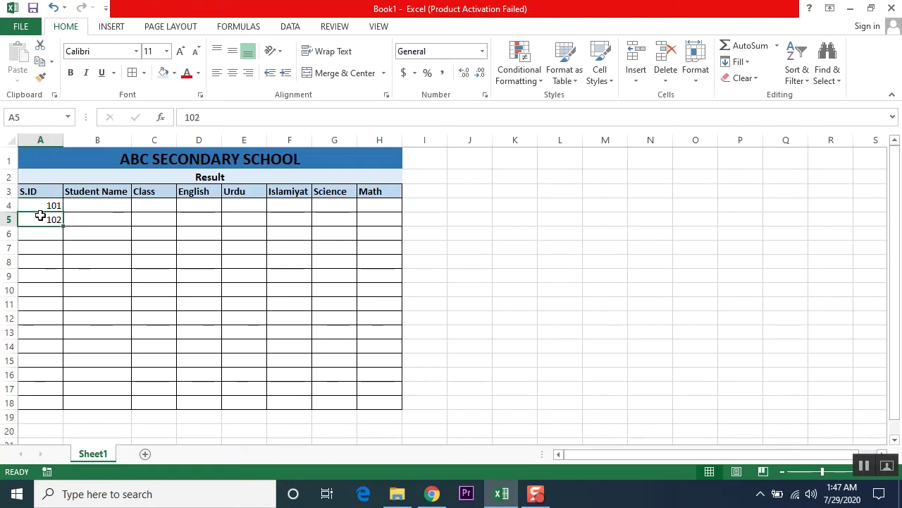
pyautogui.click(40, 205)
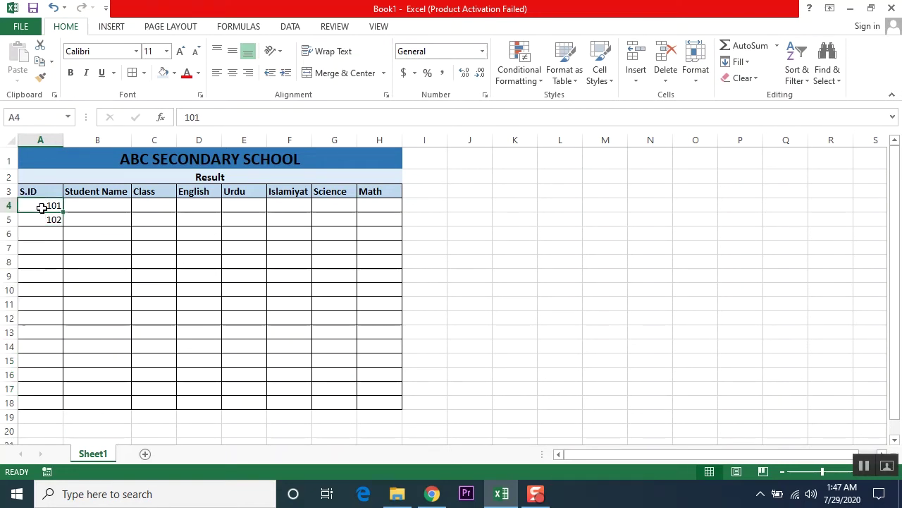
pyautogui.moveTo(39, 205); pyautogui.dragTo(43, 408)
pyautogui.click(91, 274)
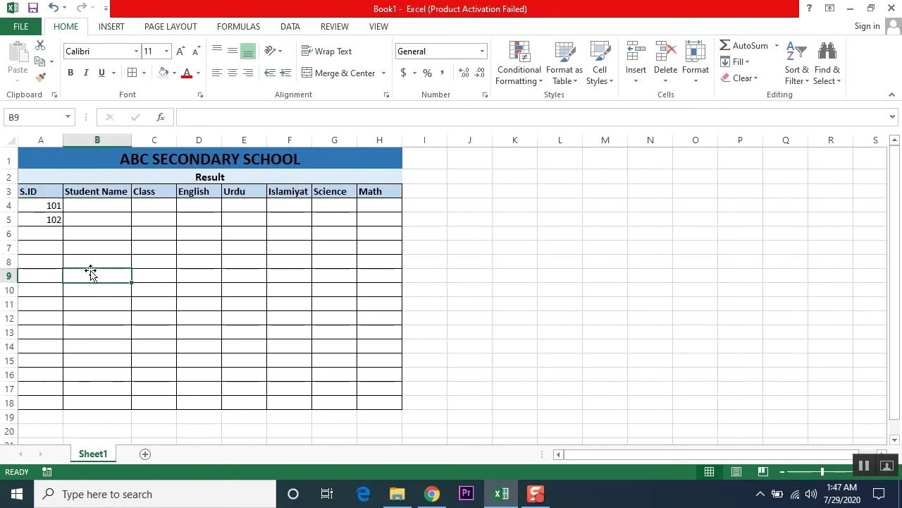
# Extend the ID series from A4:A5 down to A18 so it runs to 115
pyautogui.click(49, 205)
pyautogui.moveTo(48, 205); pyautogui.dragTo(49, 219)
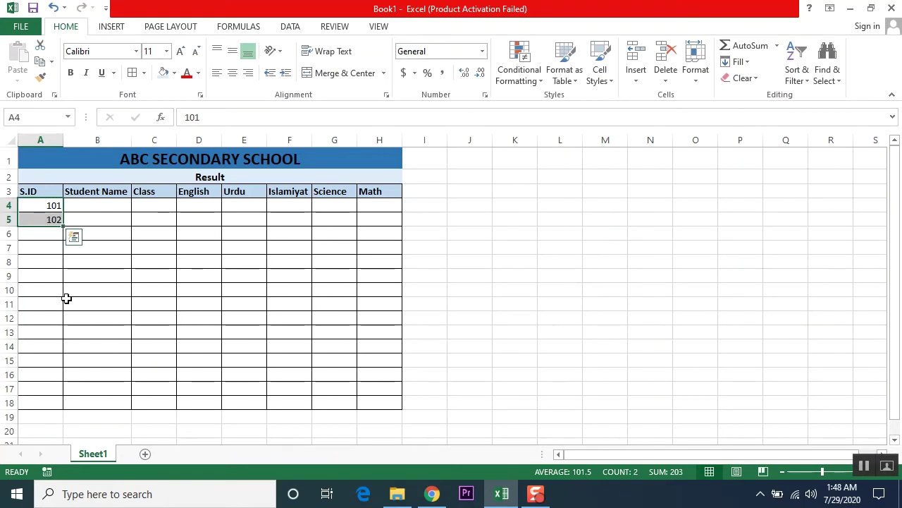
pyautogui.moveTo(63, 226); pyautogui.dragTo(62, 415)
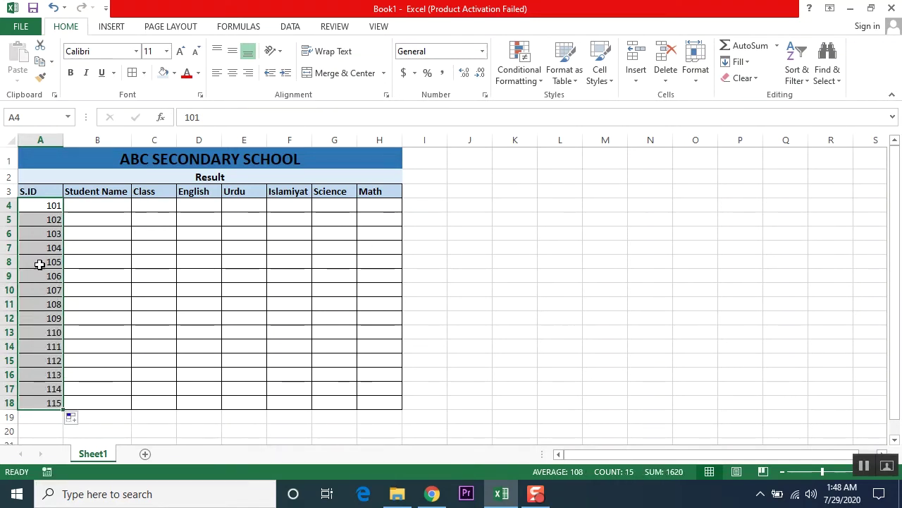
# Center the S.ID heading and the IDs in A3:A18
pyautogui.moveTo(36, 191); pyautogui.dragTo(43, 400)
pyautogui.click(233, 74)
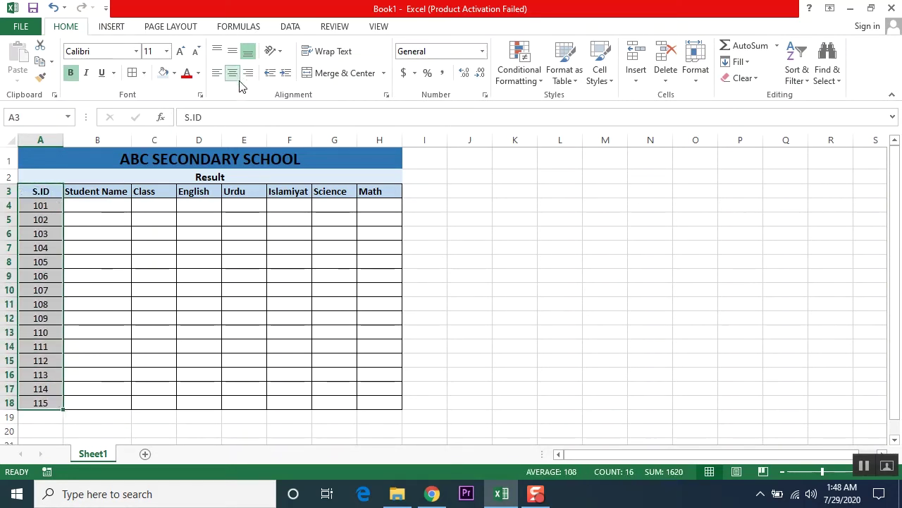
pyautogui.click(95, 204)
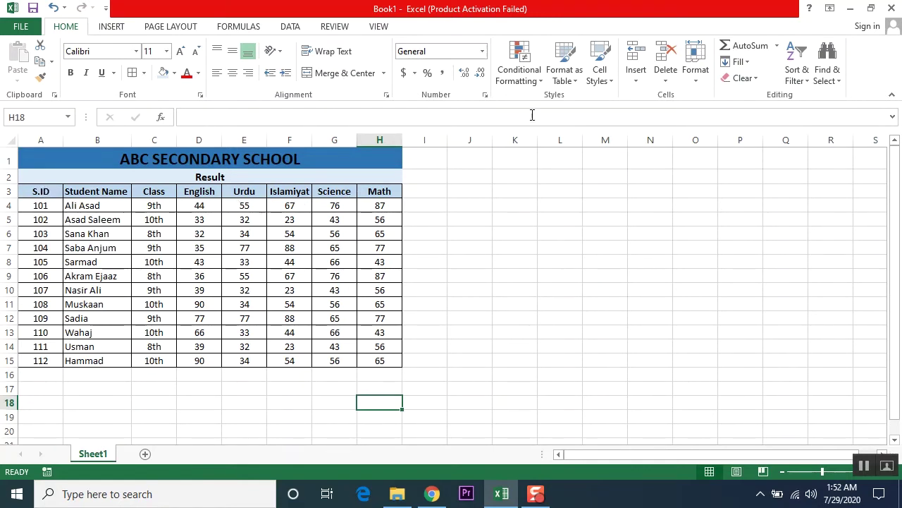
pyautogui.click(42, 205)
pyautogui.click(536, 80)
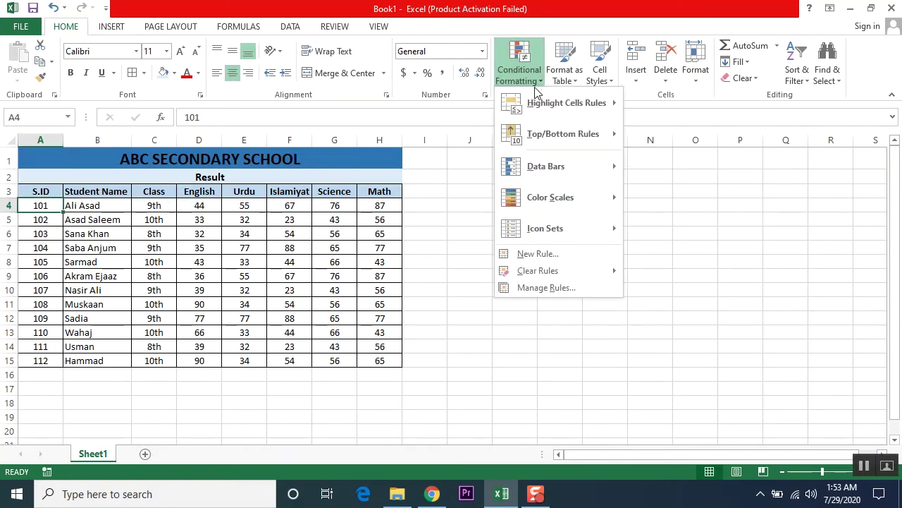
pyautogui.moveTo(534, 103)
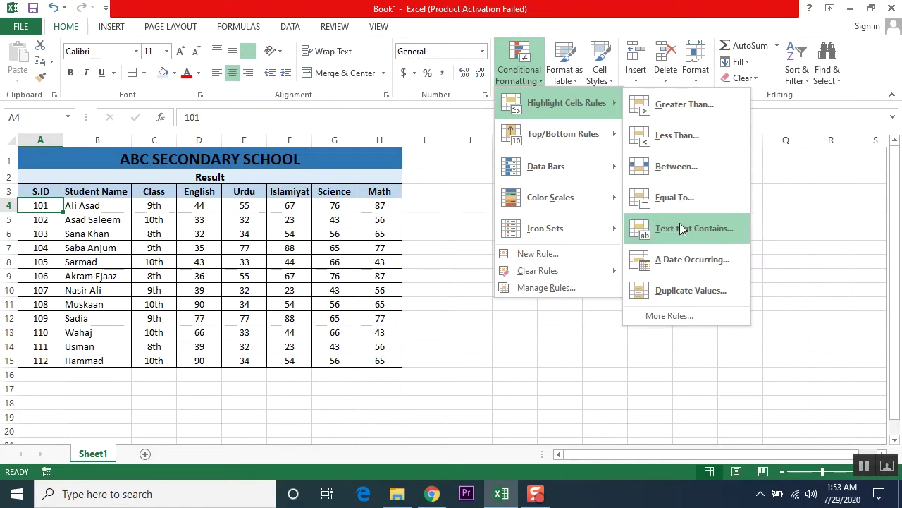
pyautogui.click(430, 310)
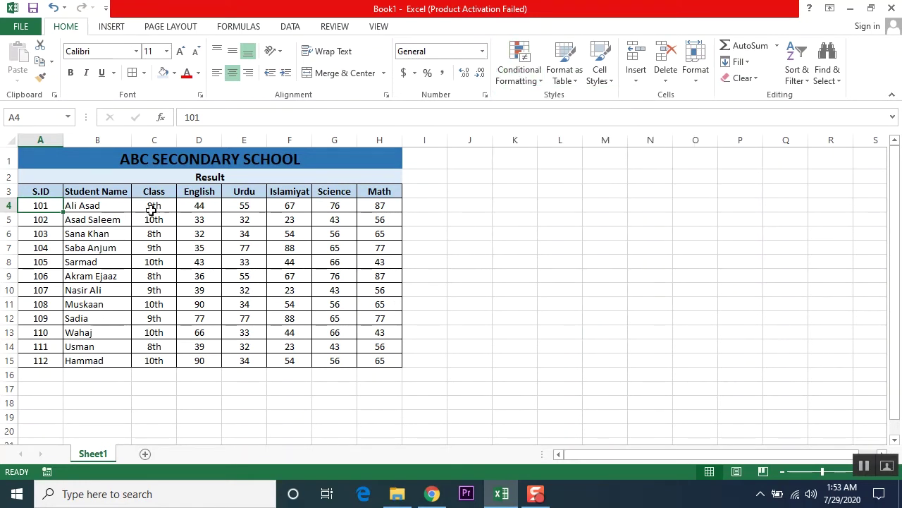
pyautogui.moveTo(141, 204); pyautogui.dragTo(373, 361)
pyautogui.click(230, 390)
pyautogui.moveTo(153, 205); pyautogui.dragTo(151, 315)
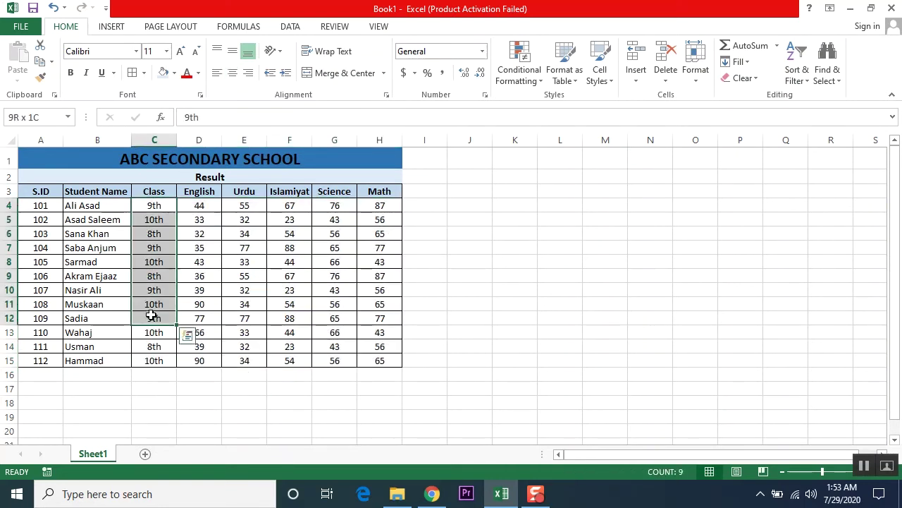
# Add a Greater Than conditional formatting rule to the marks in D4:H15 for values above 50, using Light Red Fill with Dark Red Text
pyautogui.moveTo(192, 205); pyautogui.dragTo(375, 360)
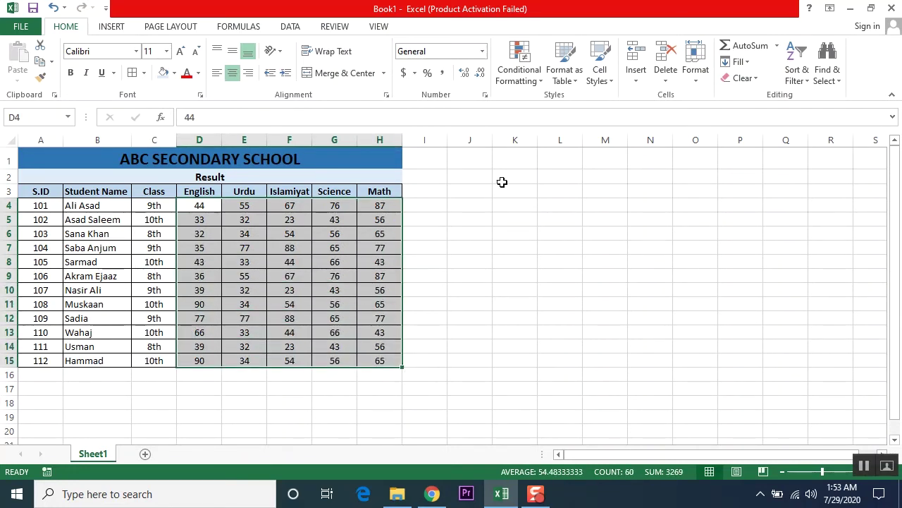
pyautogui.click(532, 76)
pyautogui.moveTo(547, 105)
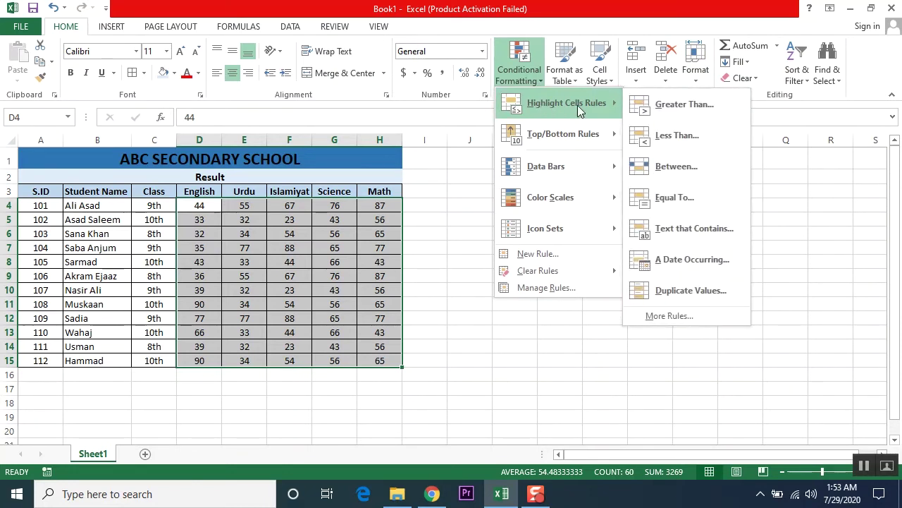
pyautogui.click(668, 104)
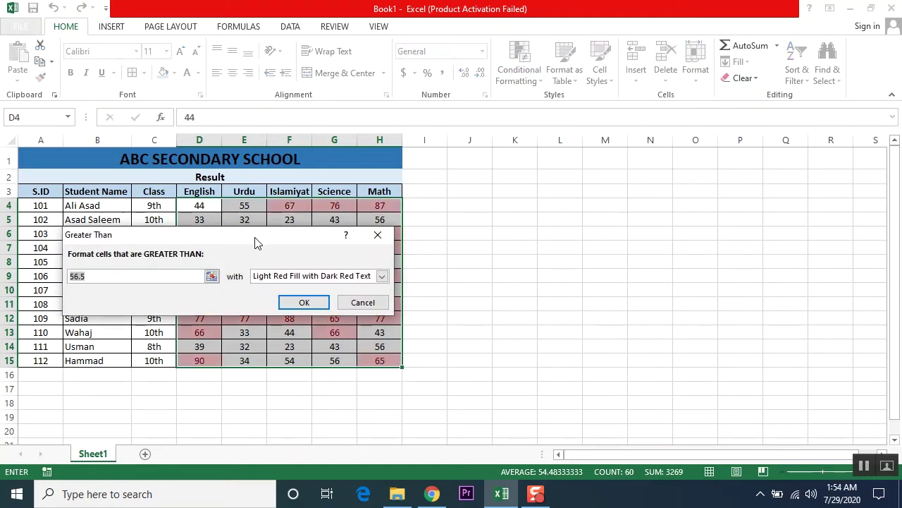
pyautogui.moveTo(255, 241); pyautogui.dragTo(527, 144)
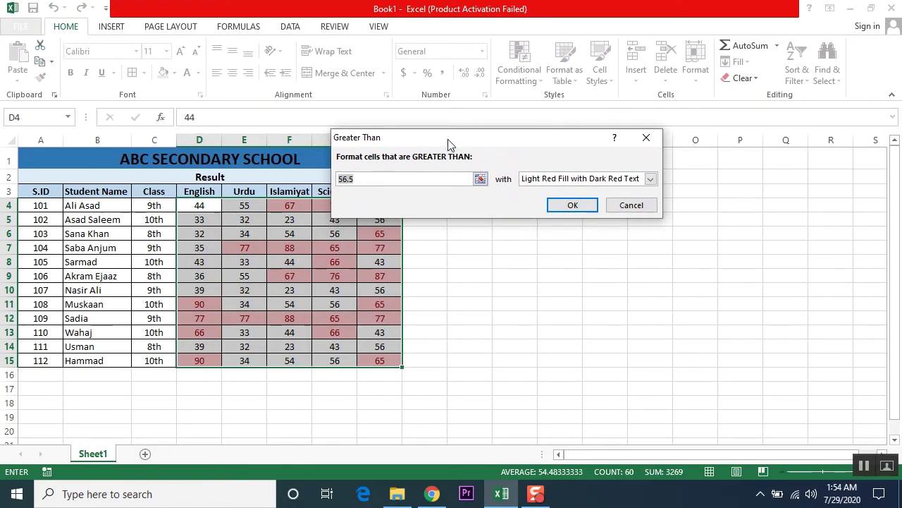
pyautogui.moveTo(447, 141); pyautogui.dragTo(525, 131)
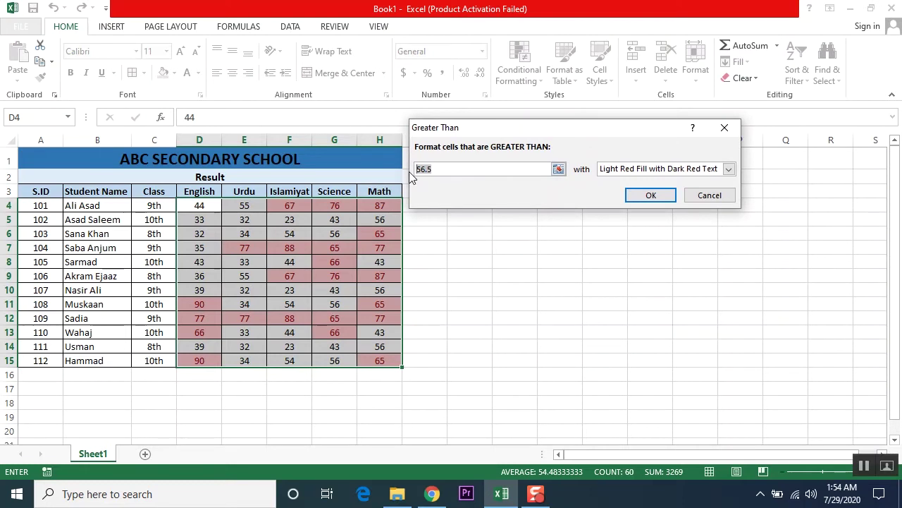
pyautogui.write('50')
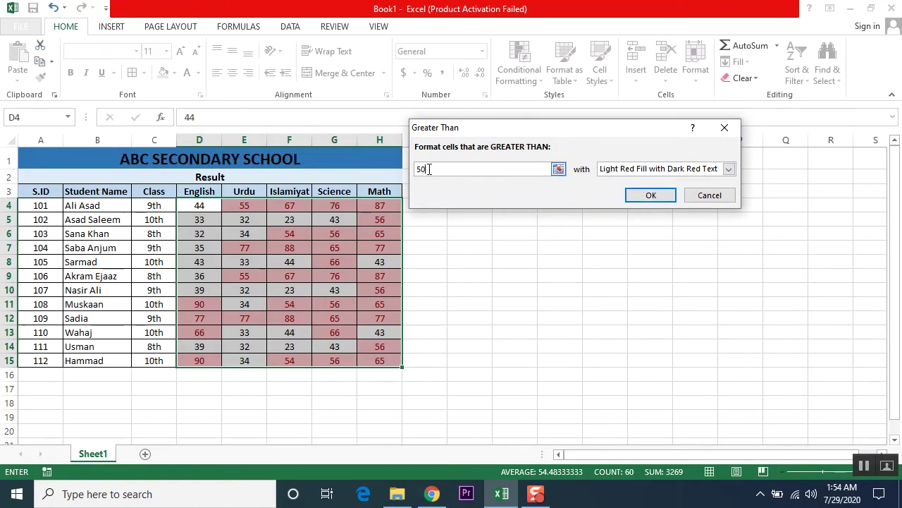
pyautogui.click(650, 195)
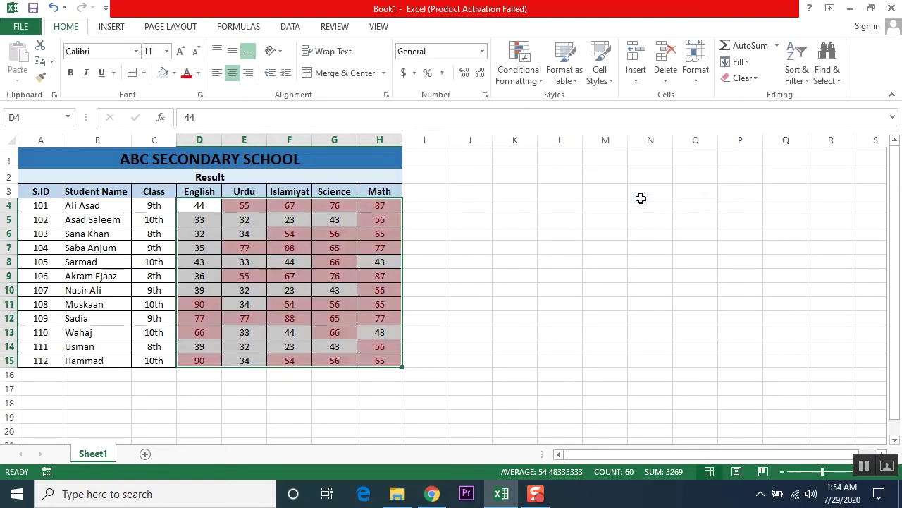
pyautogui.click(561, 290)
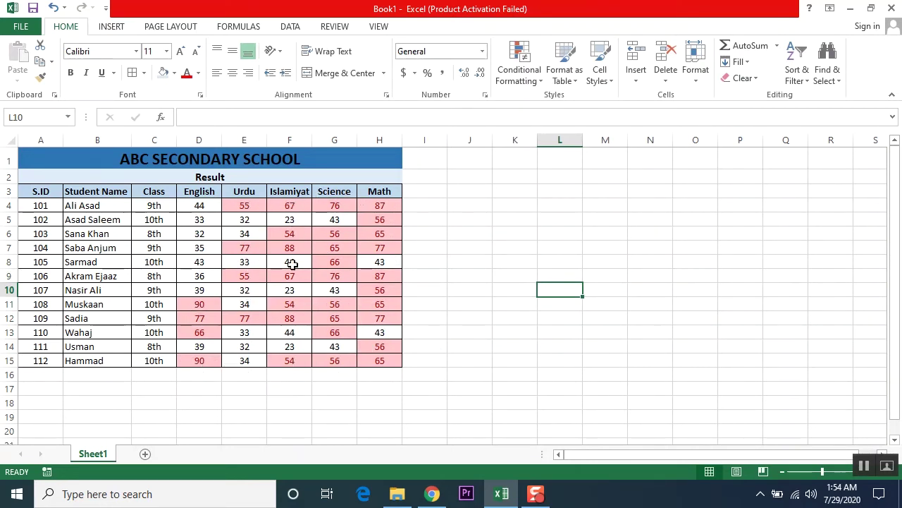
# Add a Less Than conditional formatting rule to the marks in D4:H15 for values below 33, using Yellow Fill with Dark Yellow Text
pyautogui.moveTo(198, 203); pyautogui.dragTo(374, 353)
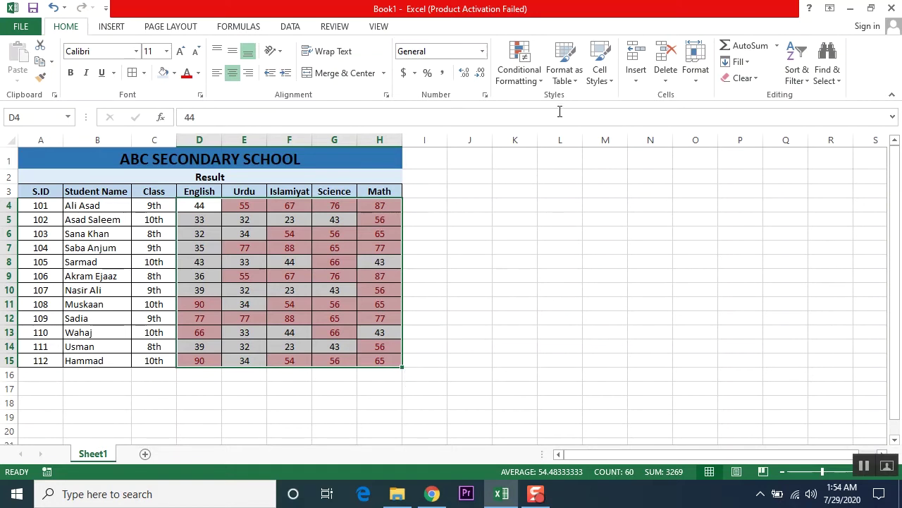
pyautogui.click(251, 287)
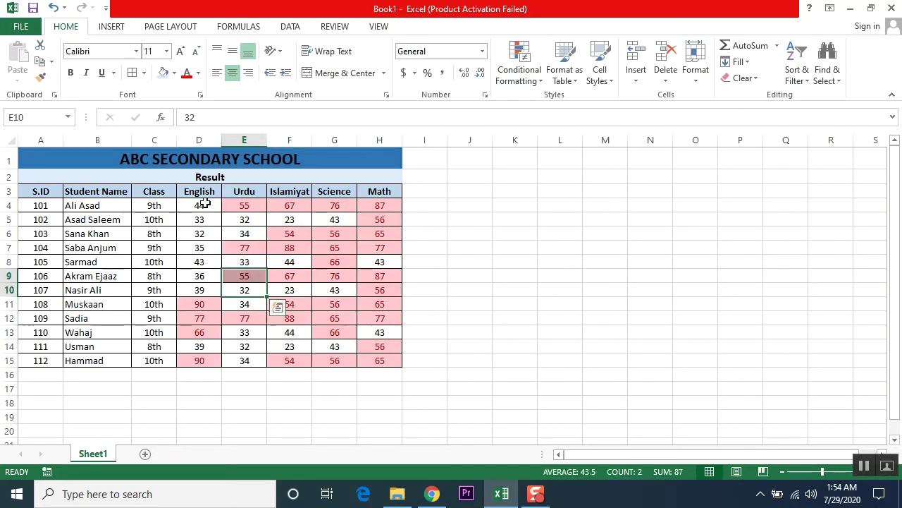
pyautogui.moveTo(200, 204); pyautogui.dragTo(377, 356)
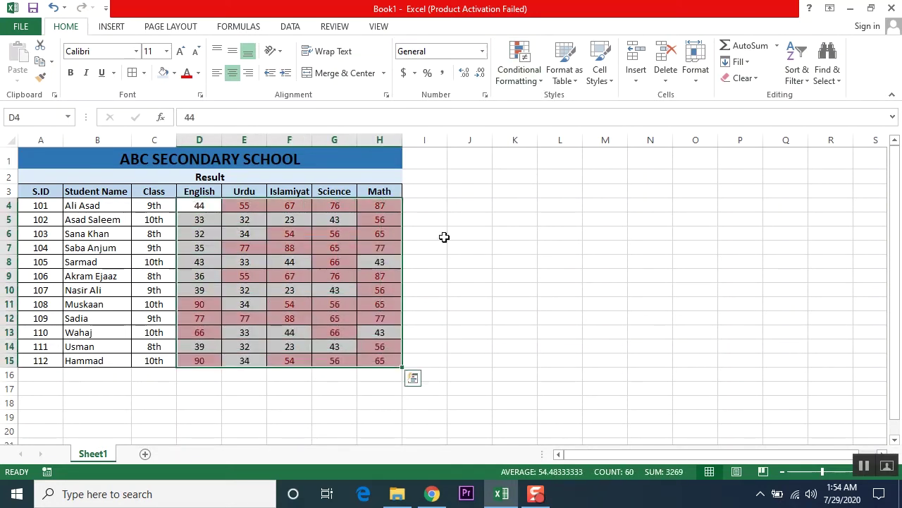
pyautogui.click(541, 82)
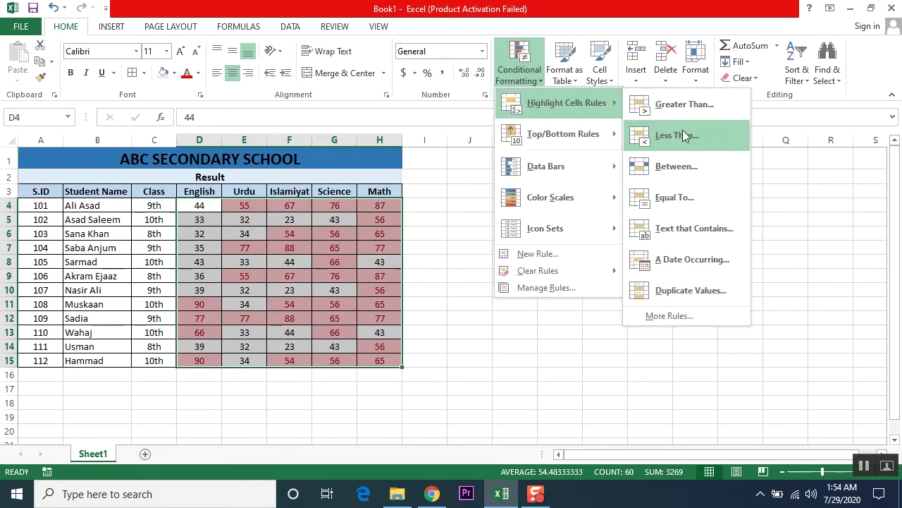
pyautogui.click(680, 135)
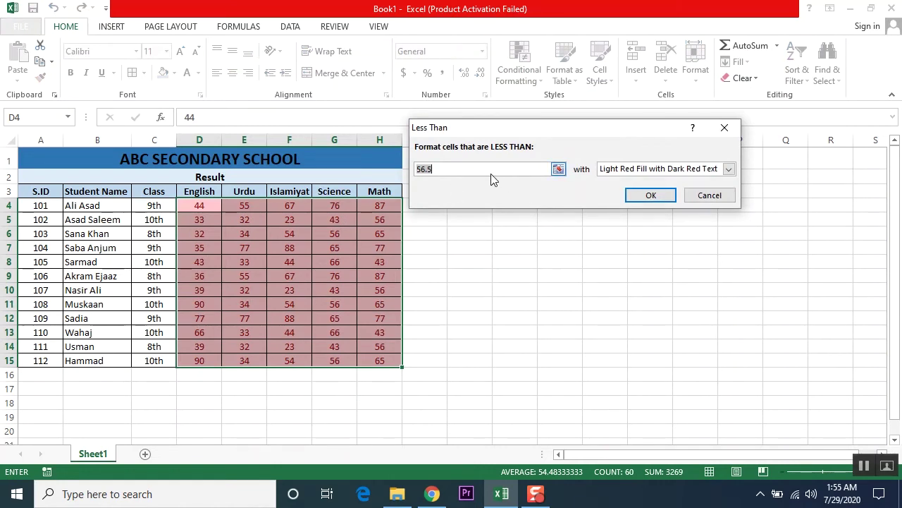
pyautogui.write('33')
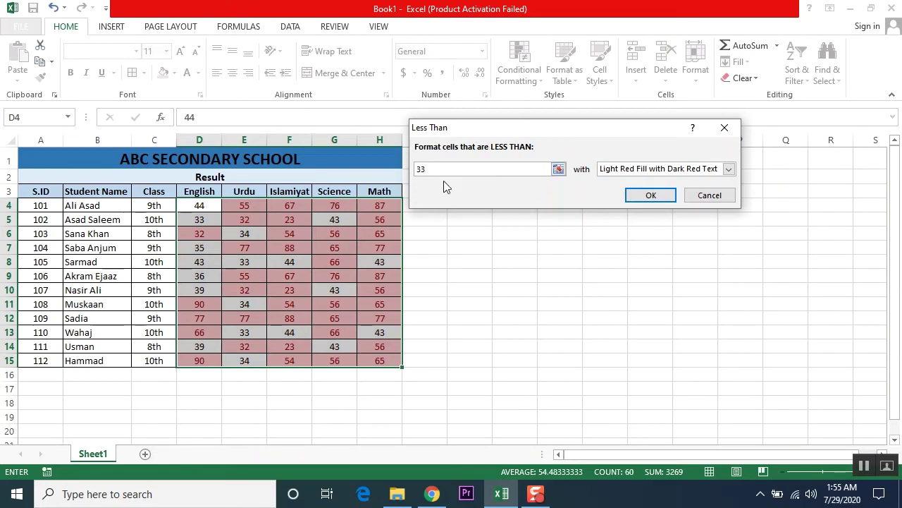
pyautogui.click(705, 169)
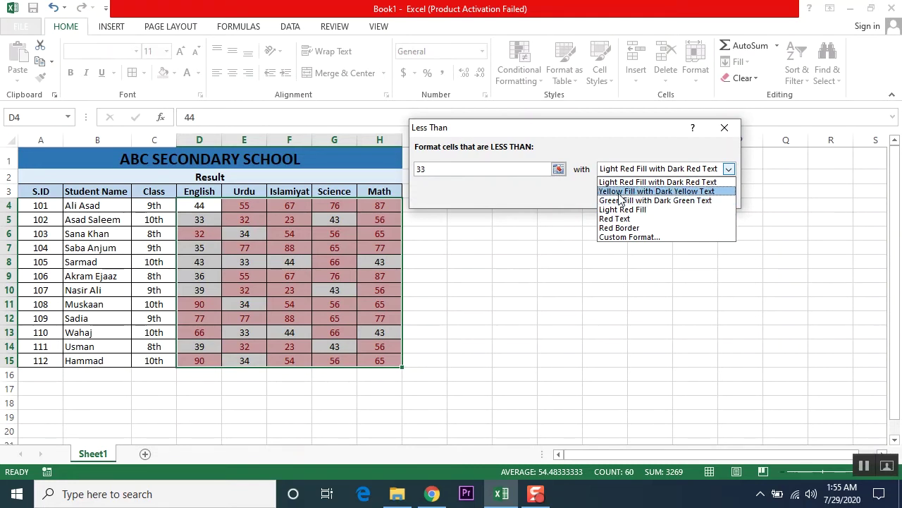
pyautogui.click(702, 192)
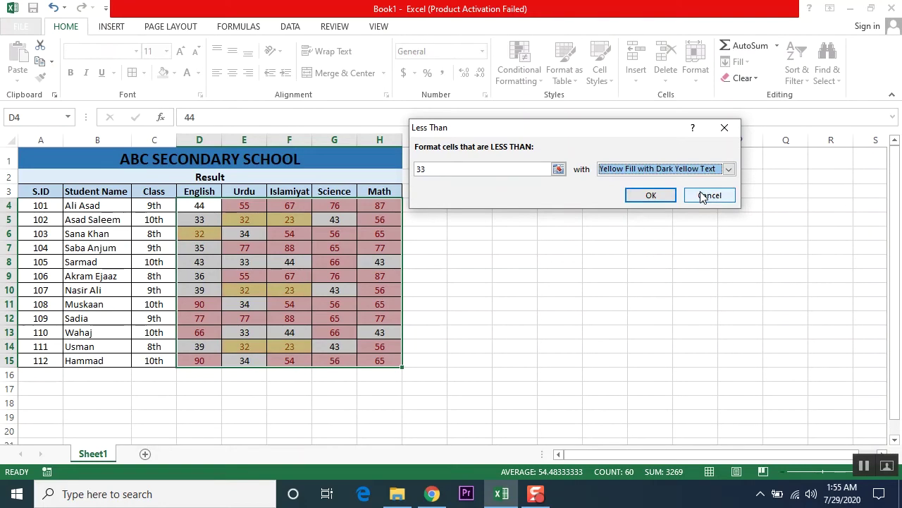
pyautogui.click(649, 195)
pyautogui.click(535, 303)
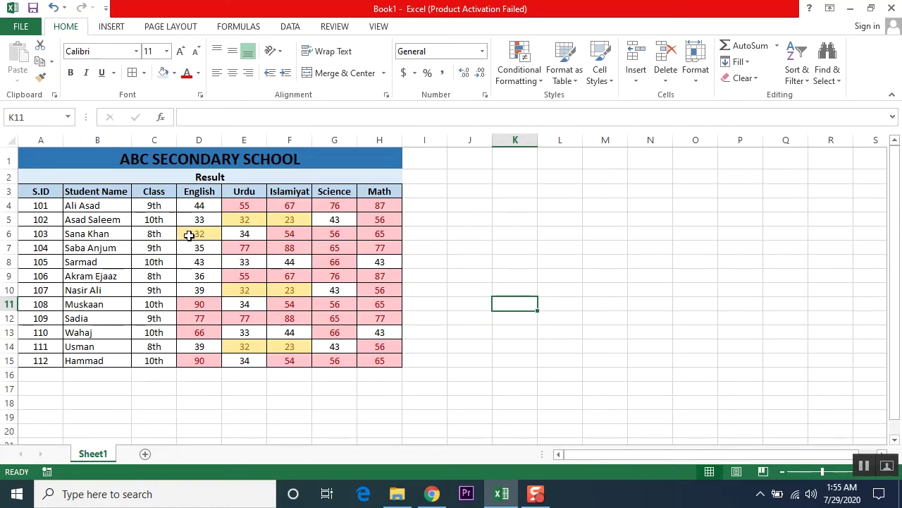
# Add a Between conditional formatting rule to D4:H15 for marks from 33 to 50, using Green Fill with Dark Green Text
pyautogui.moveTo(192, 204); pyautogui.dragTo(370, 360)
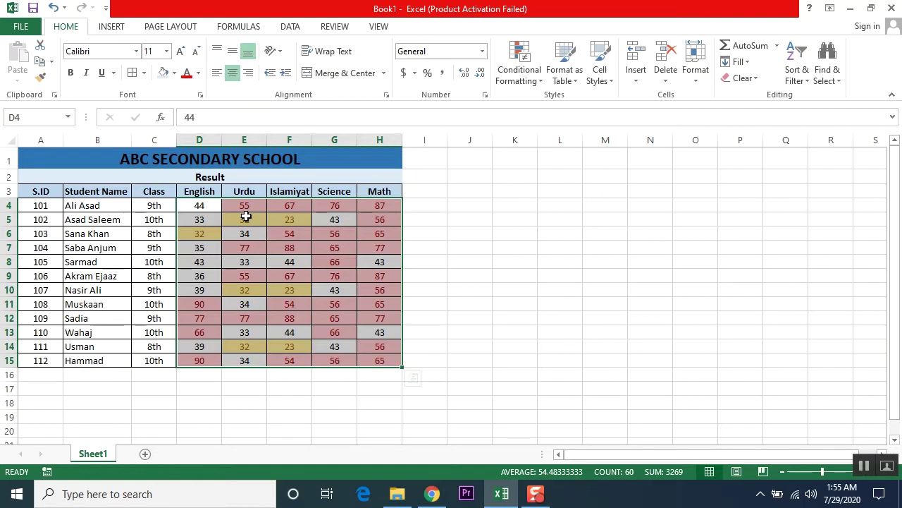
pyautogui.click(540, 85)
pyautogui.moveTo(543, 105)
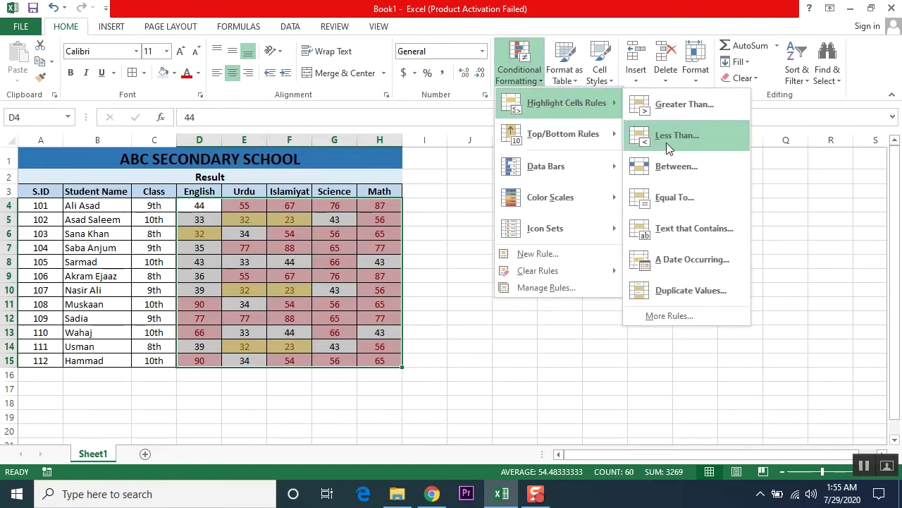
pyautogui.click(688, 168)
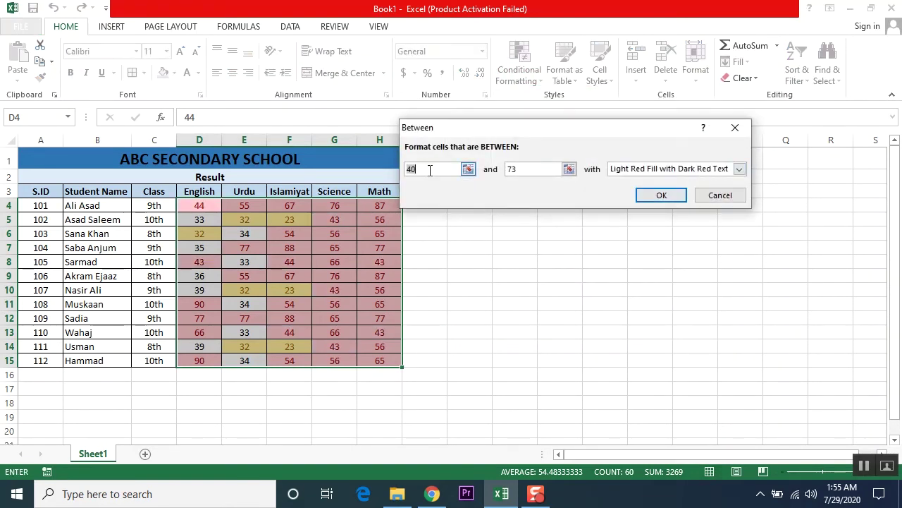
pyautogui.write('33')
pyautogui.moveTo(529, 173); pyautogui.dragTo(481, 175)
pyautogui.write('50')
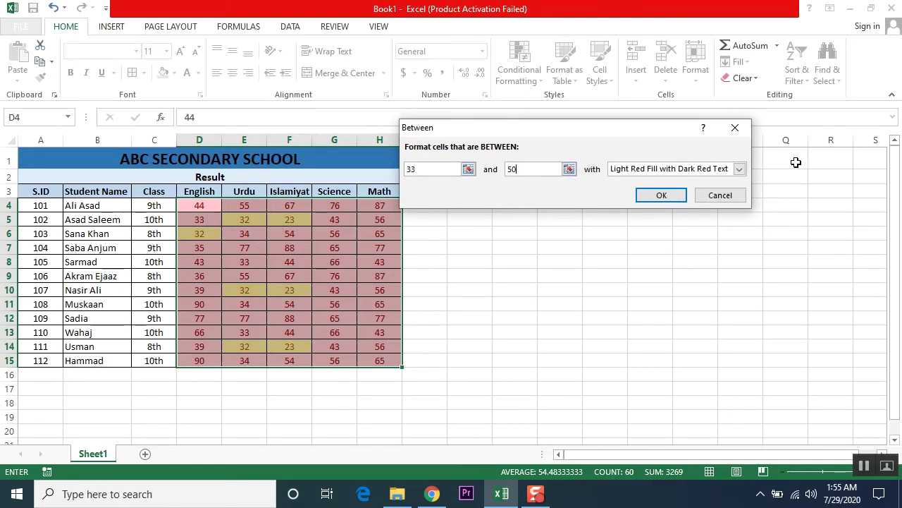
pyautogui.click(739, 169)
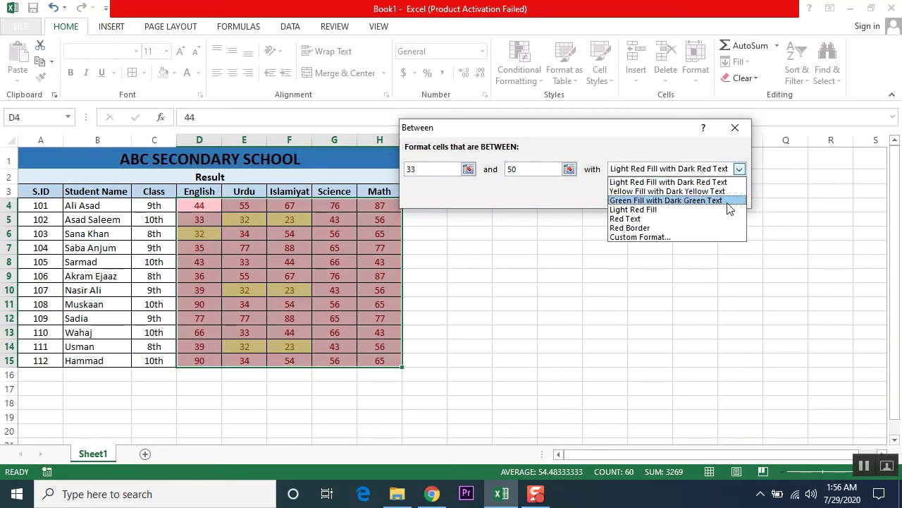
pyautogui.click(727, 203)
pyautogui.click(661, 199)
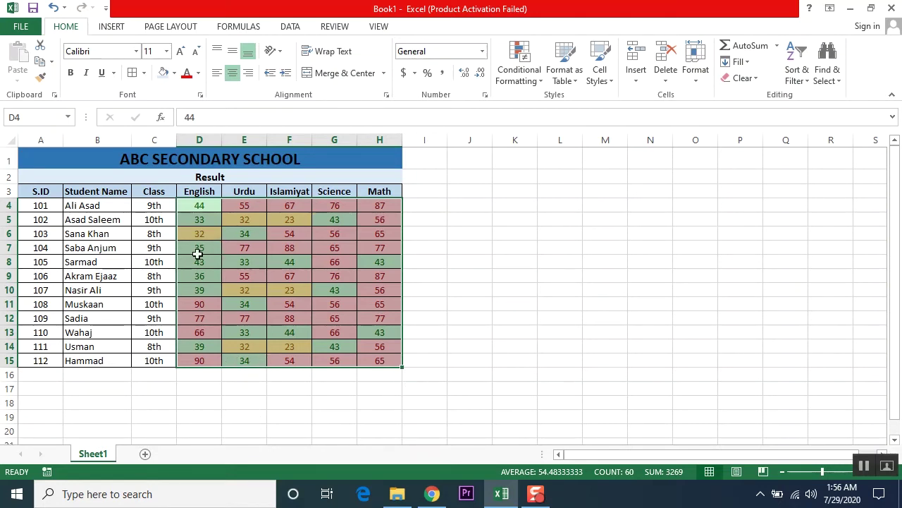
# Set up an Equal To conditional formatting rule on D4:H15 for the value 77 with a custom format
pyautogui.moveTo(196, 208); pyautogui.dragTo(371, 358)
pyautogui.click(540, 82)
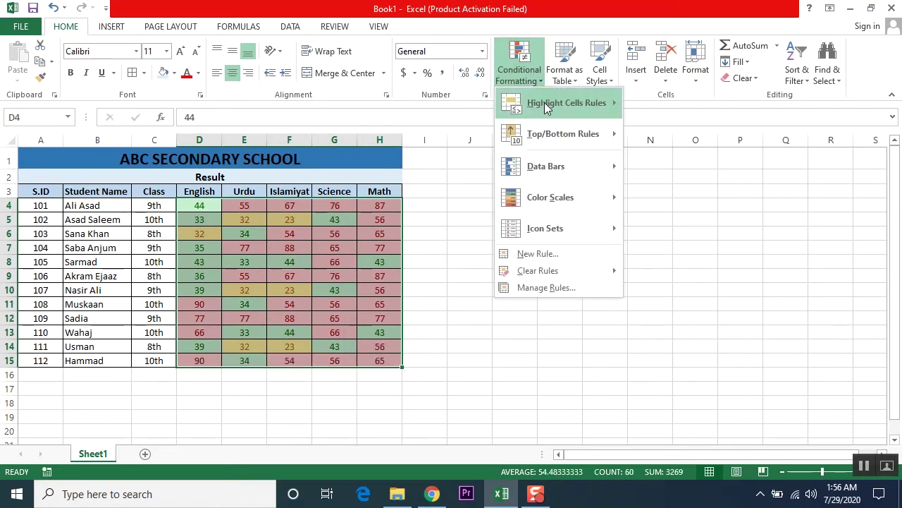
pyautogui.moveTo(545, 104)
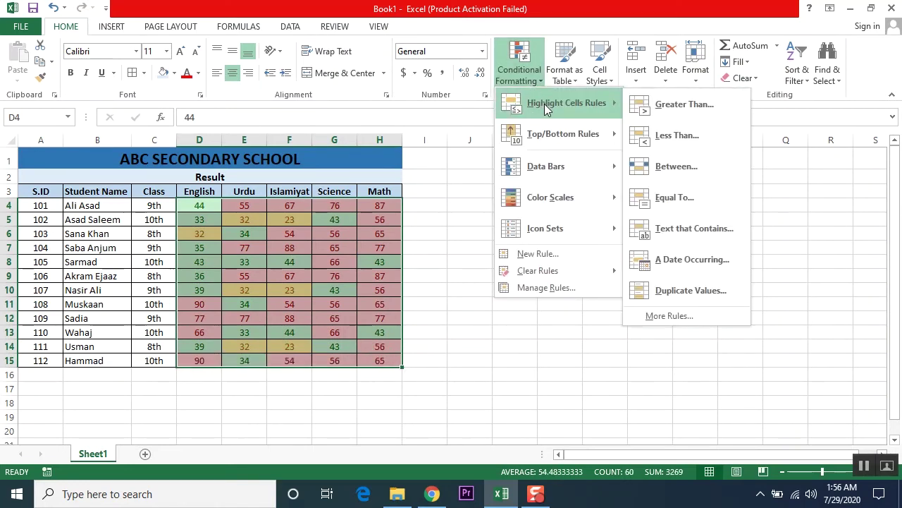
pyautogui.click(682, 199)
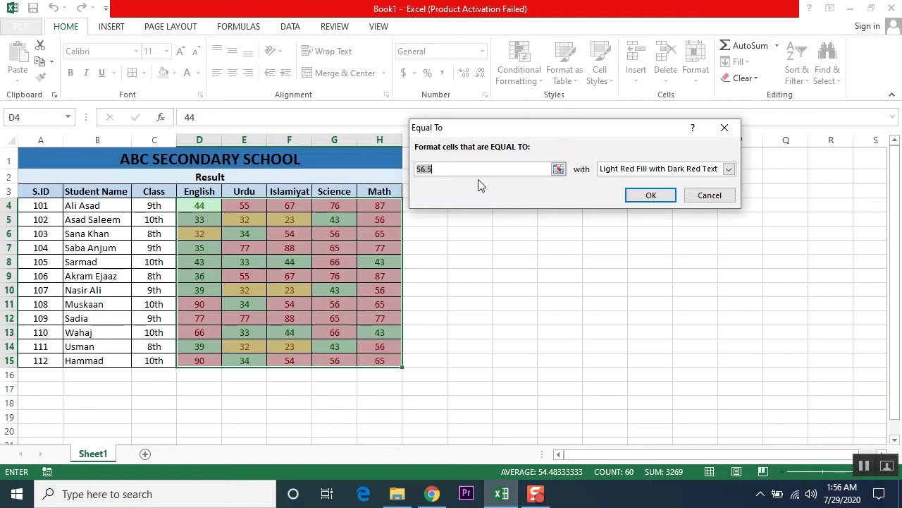
pyautogui.write('77')
pyautogui.click(730, 169)
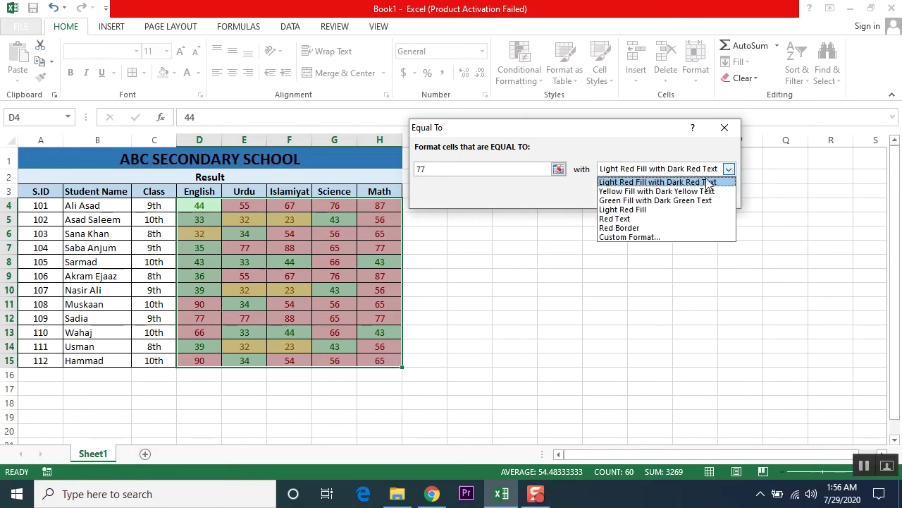
pyautogui.click(627, 237)
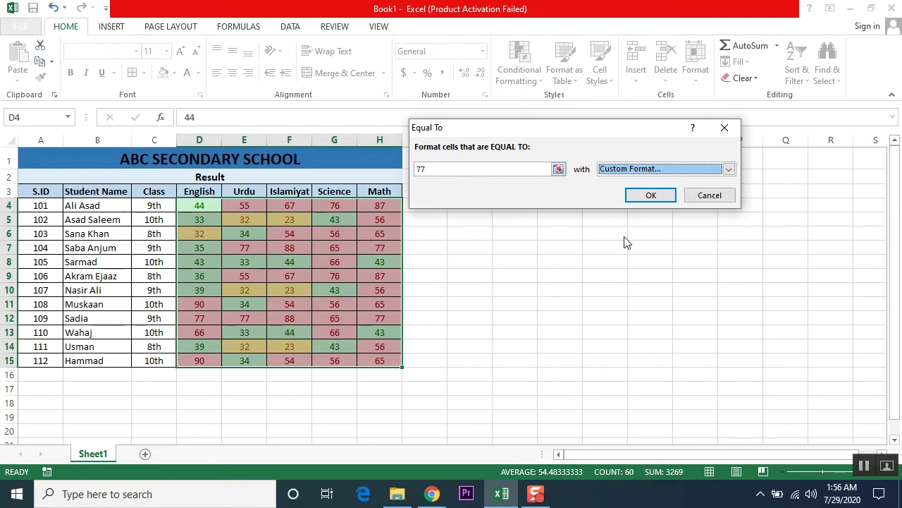
pyautogui.click(650, 194)
# Give the Equal To rule's custom format a blue fill and yellow font color, and apply the rule to the marks
pyautogui.moveTo(571, 14); pyautogui.dragTo(559, 42)
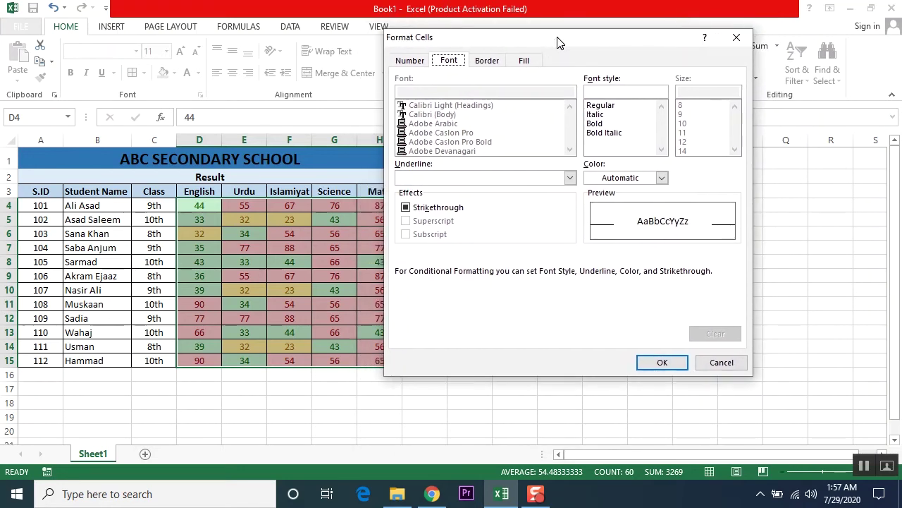
pyautogui.click(484, 62)
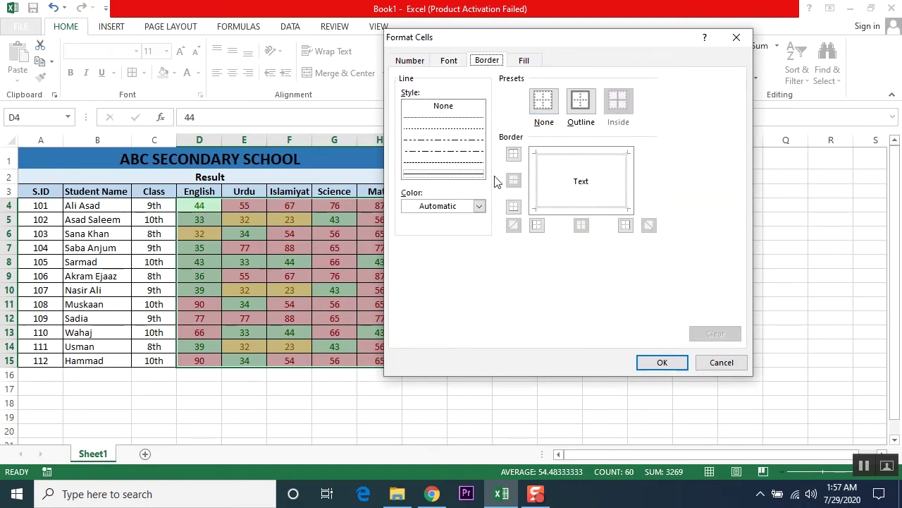
pyautogui.click(525, 61)
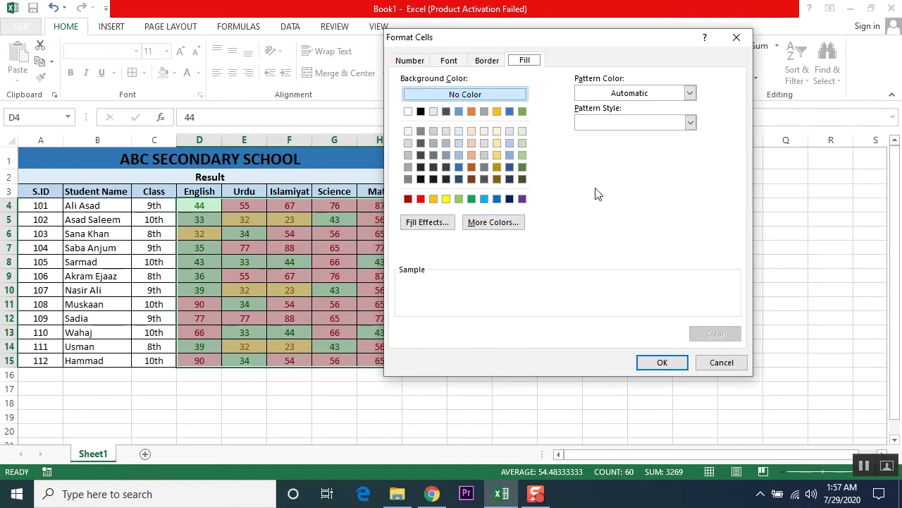
pyautogui.click(497, 199)
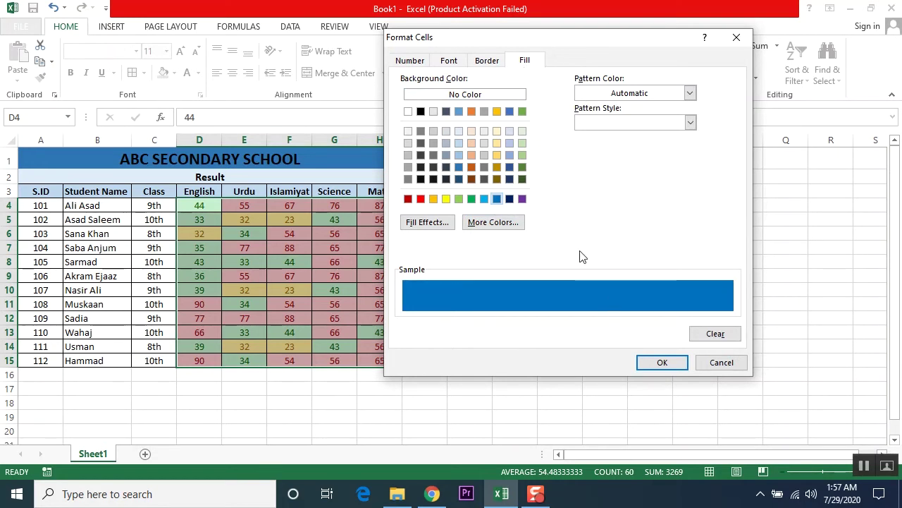
pyautogui.click(452, 62)
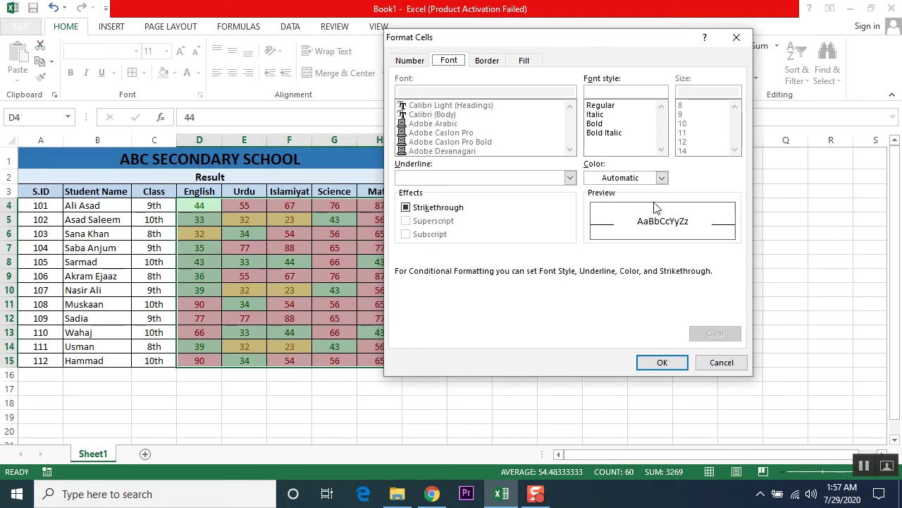
pyautogui.click(662, 179)
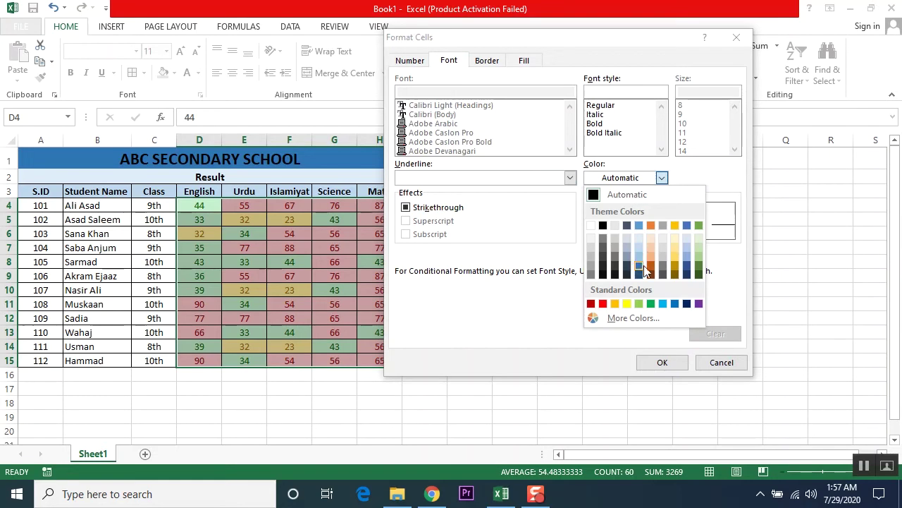
pyautogui.click(627, 304)
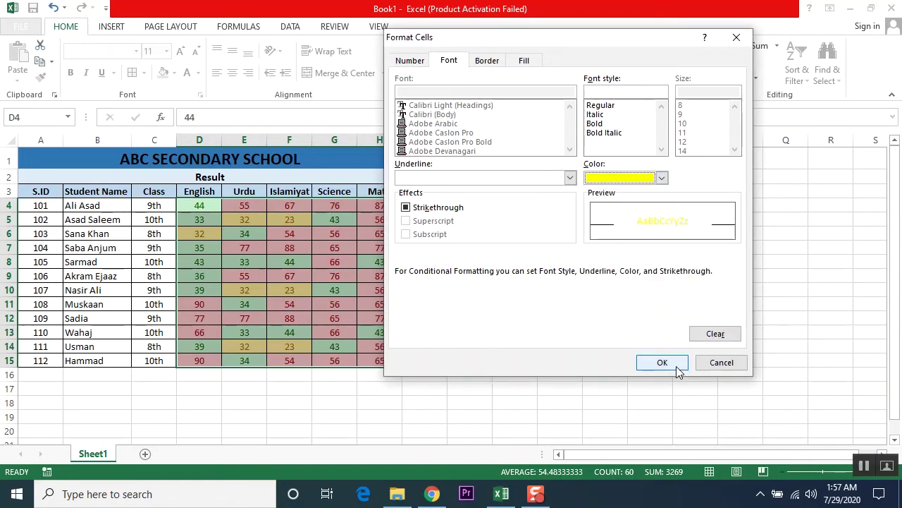
pyautogui.click(663, 362)
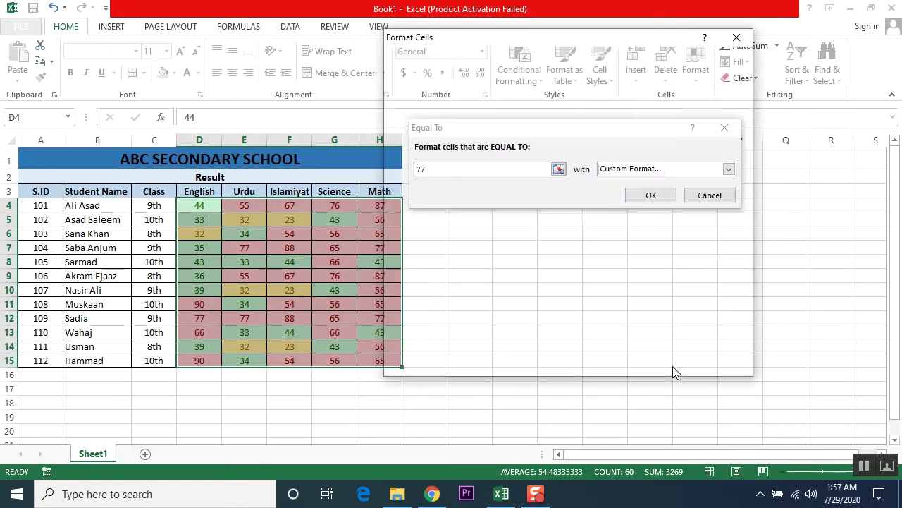
pyautogui.click(651, 196)
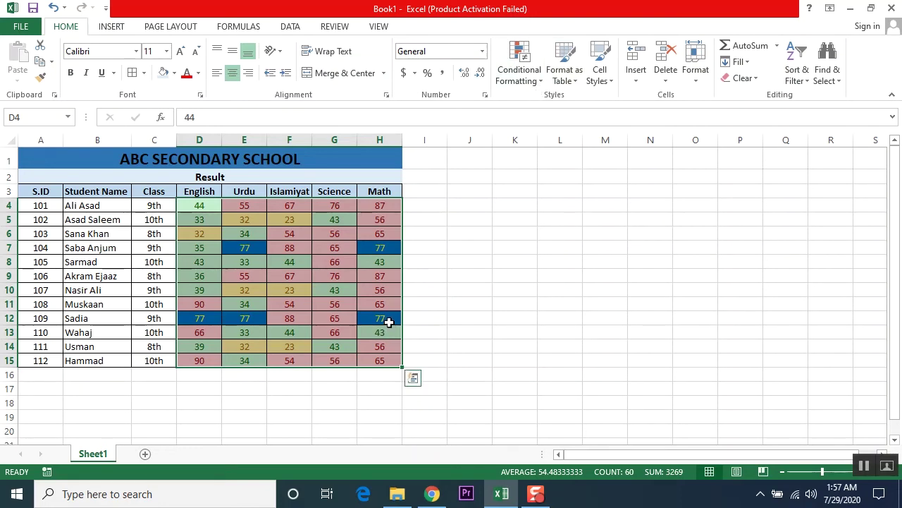
# Add an Equal To conditional formatting rule to the marks in D4:H15 for the value 66, using a custom Bold Italic font style
pyautogui.click(539, 84)
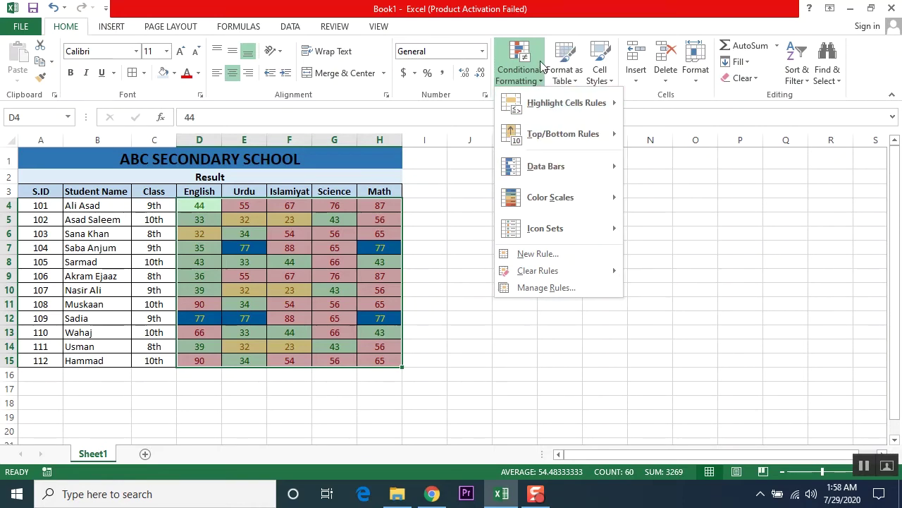
pyautogui.moveTo(572, 103)
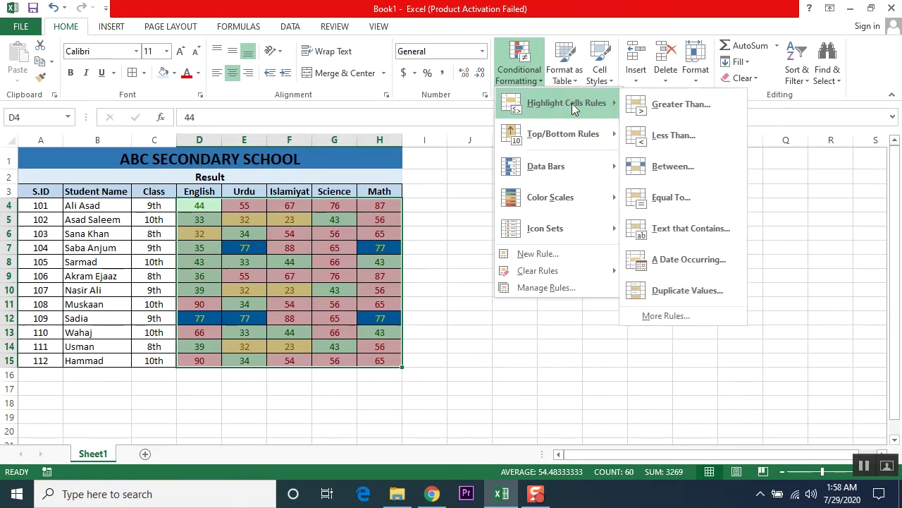
pyautogui.click(678, 198)
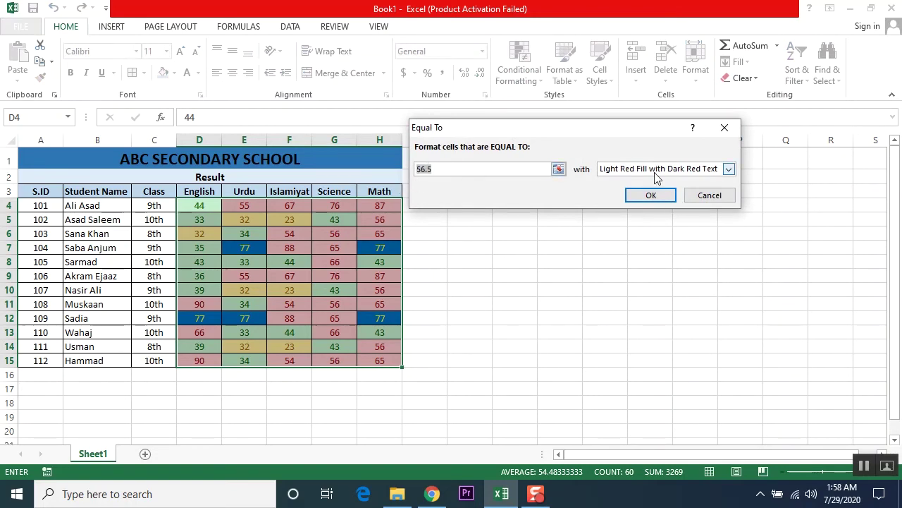
pyautogui.click(729, 169)
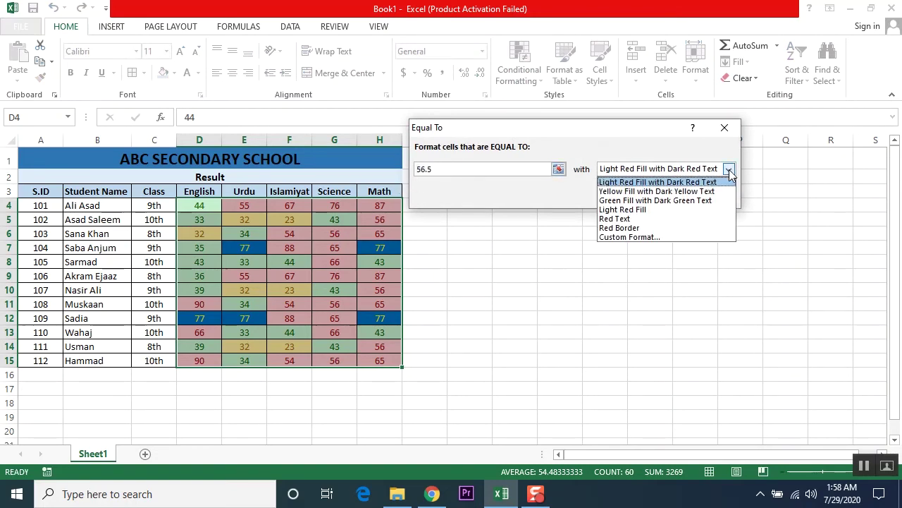
pyautogui.click(626, 237)
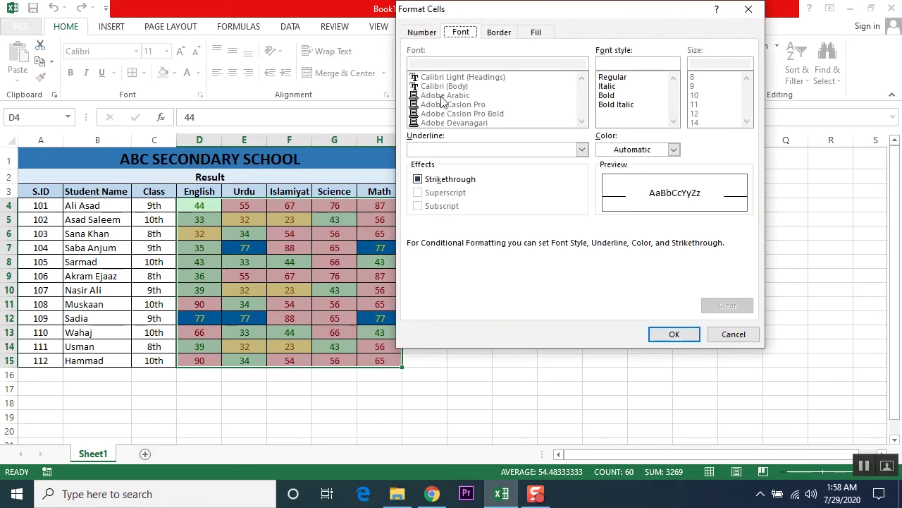
pyautogui.click(608, 95)
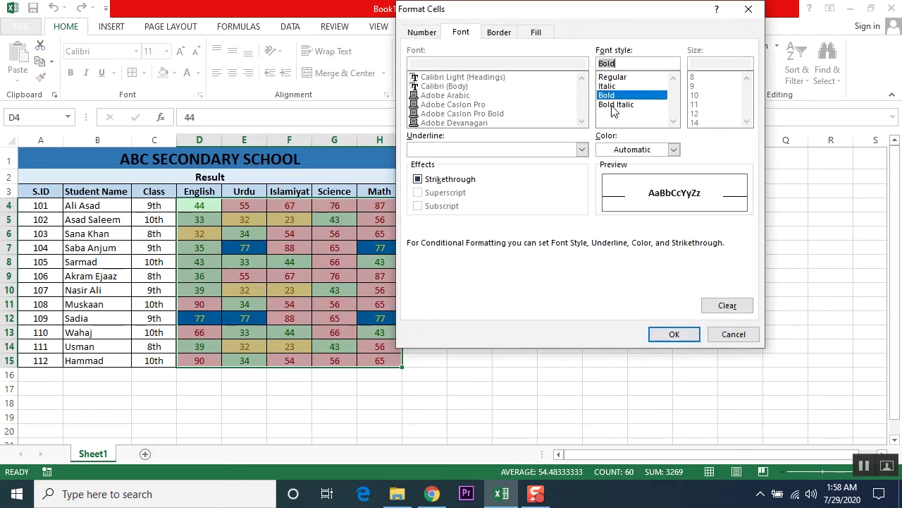
pyautogui.click(613, 105)
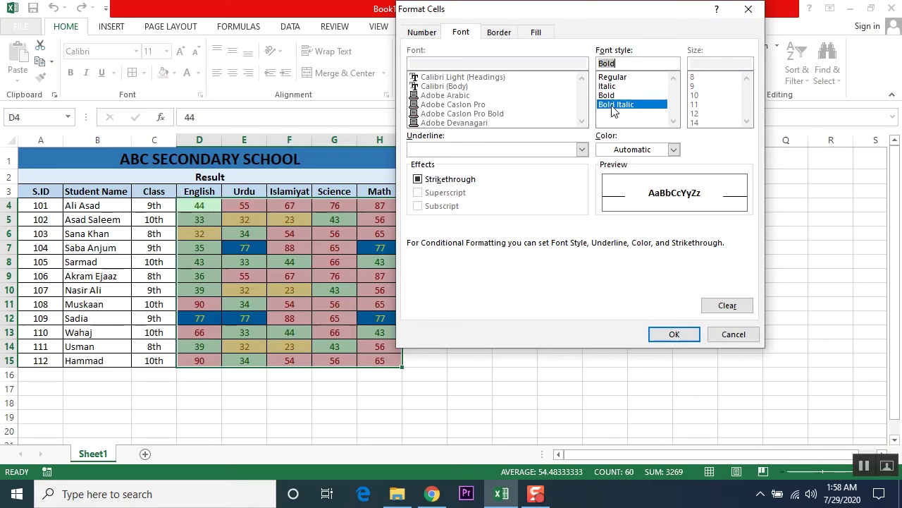
pyautogui.click(673, 335)
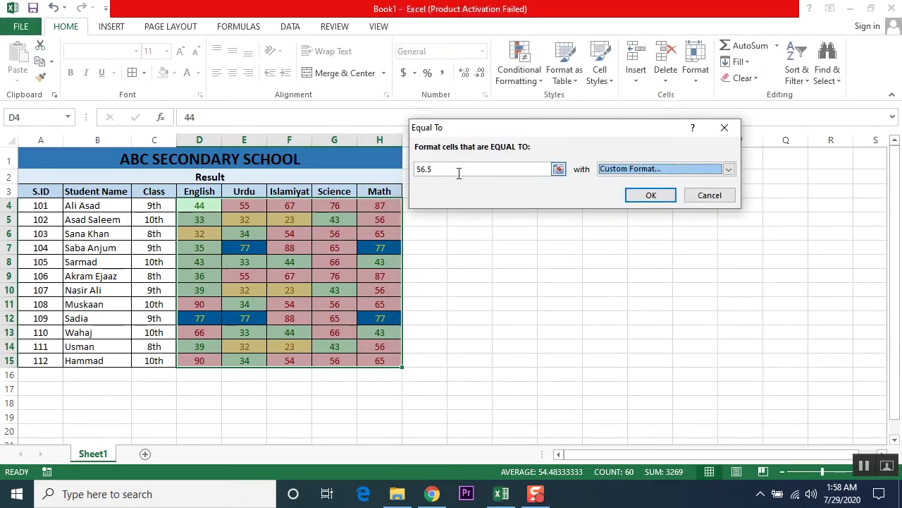
pyautogui.moveTo(457, 171); pyautogui.dragTo(393, 170)
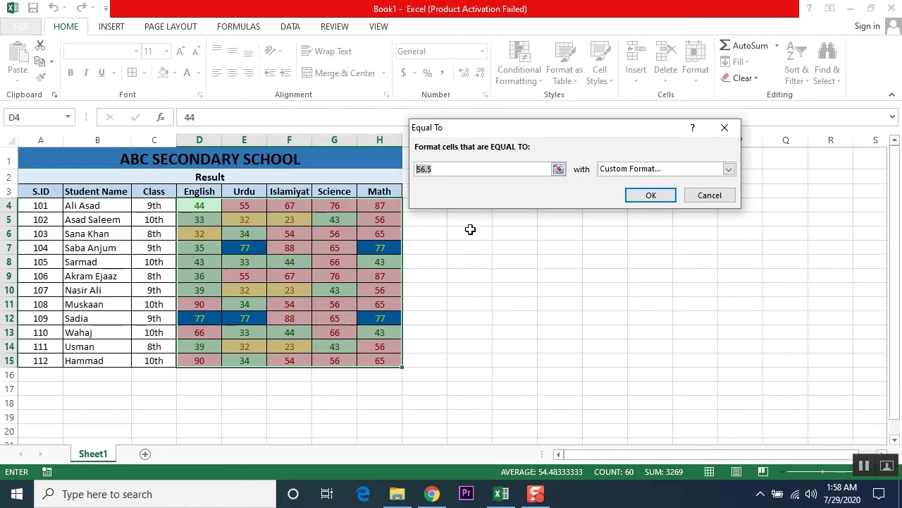
pyautogui.write('66')
pyautogui.click(651, 197)
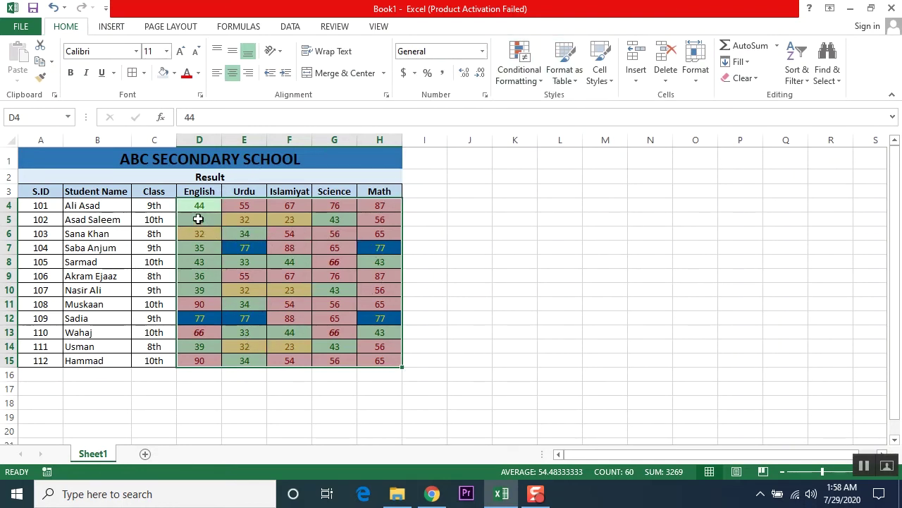
# Add an Equal To conditional formatting rule to D4:H15 for marks of 44, using a custom Bold Italic font style
pyautogui.click(526, 74)
pyautogui.moveTo(595, 104)
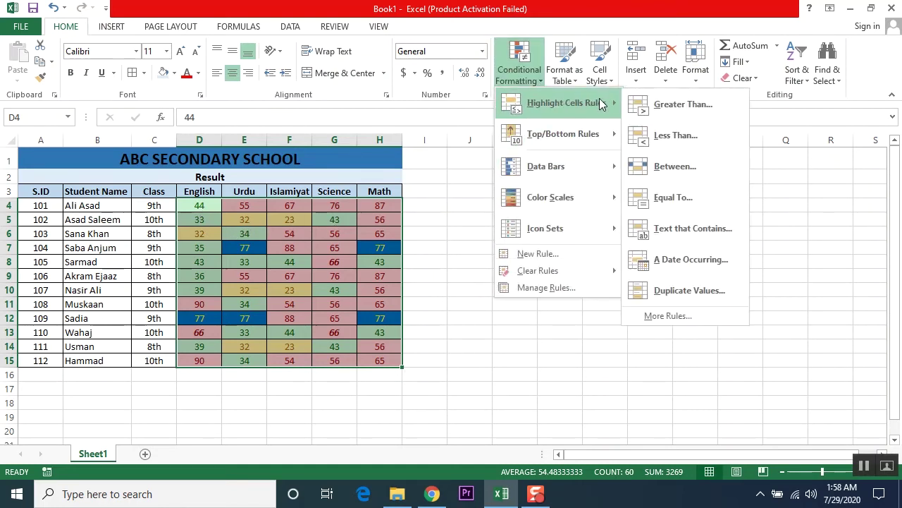
pyautogui.click(691, 197)
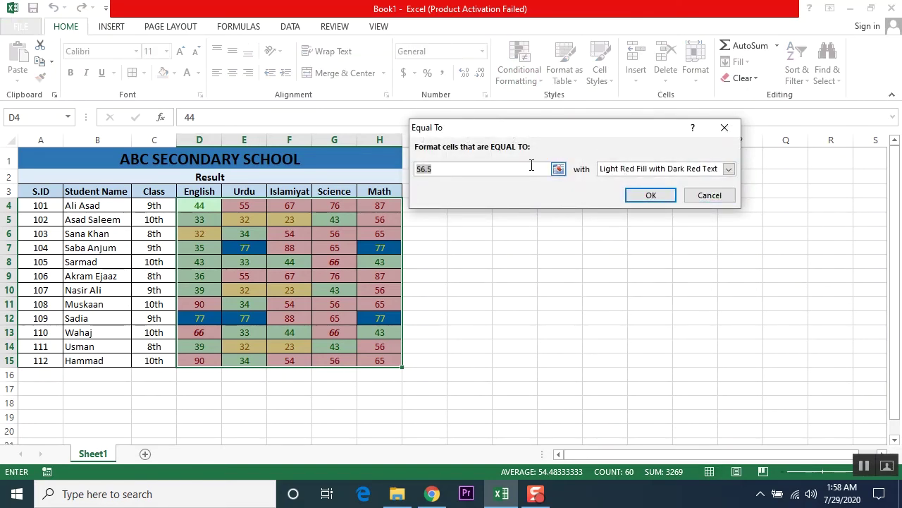
pyautogui.write('44')
pyautogui.click(729, 168)
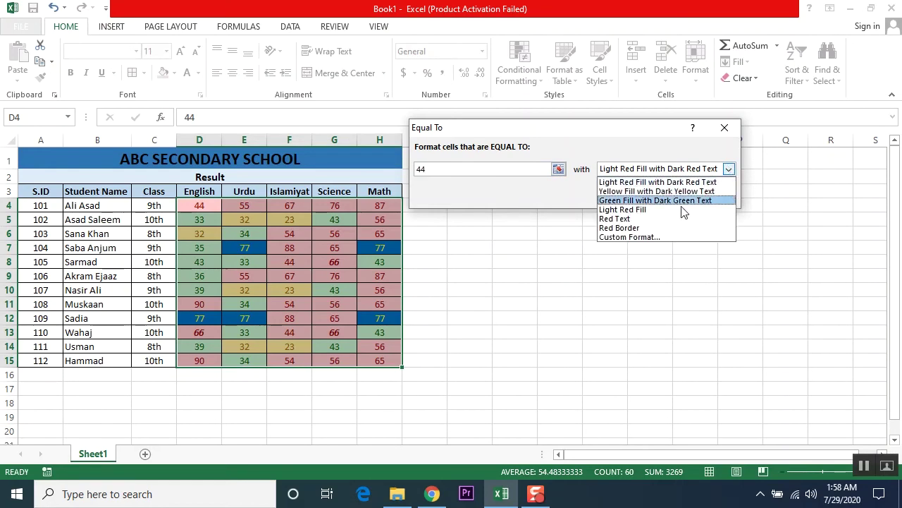
pyautogui.click(633, 237)
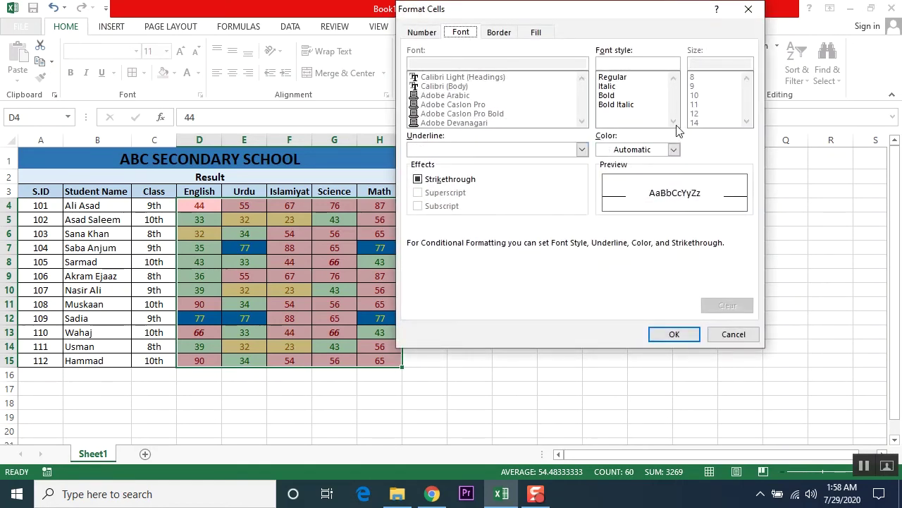
pyautogui.click(631, 106)
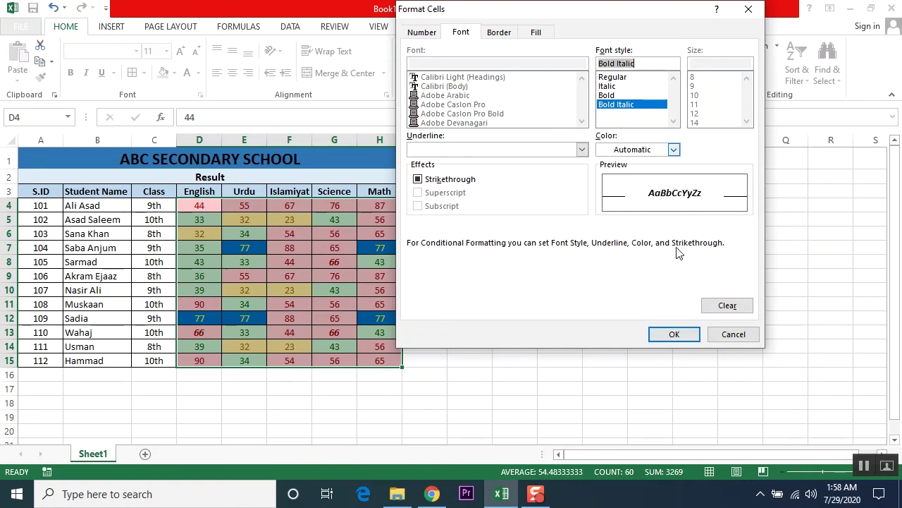
pyautogui.click(687, 336)
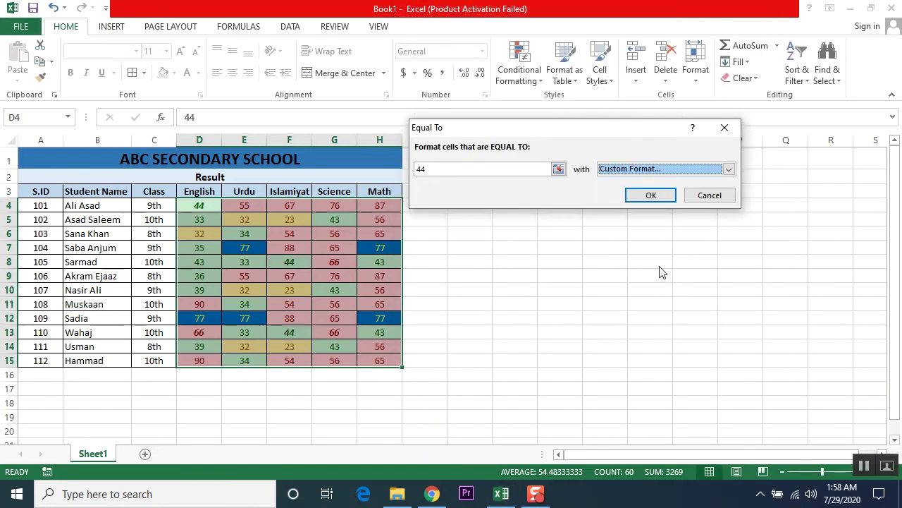
pyautogui.click(647, 195)
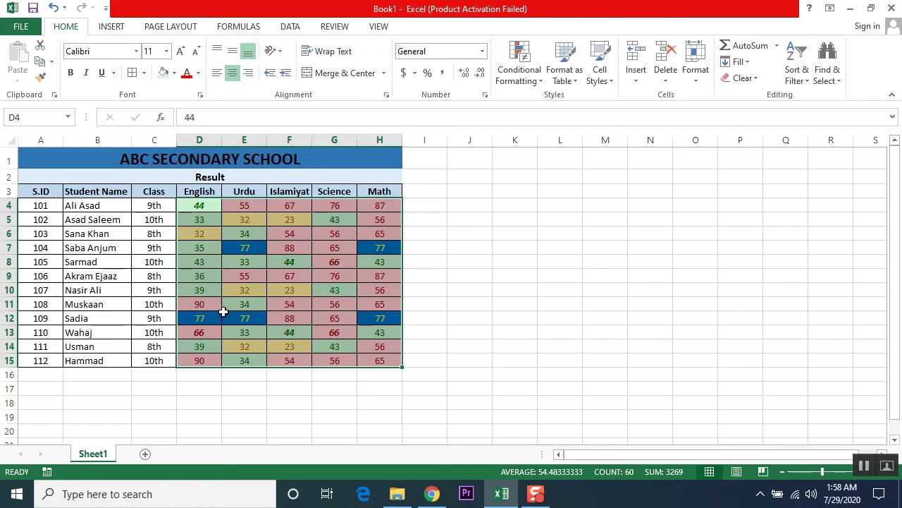
pyautogui.click(520, 70)
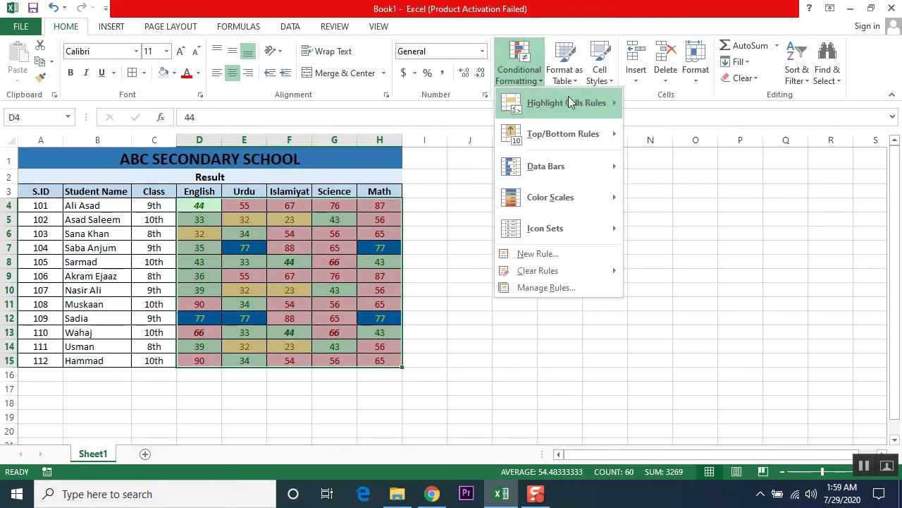
pyautogui.moveTo(571, 100)
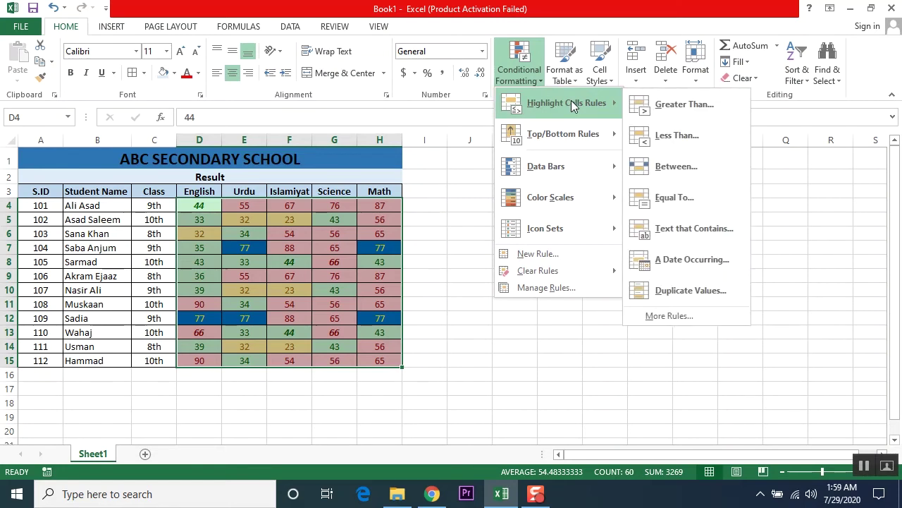
pyautogui.click(712, 234)
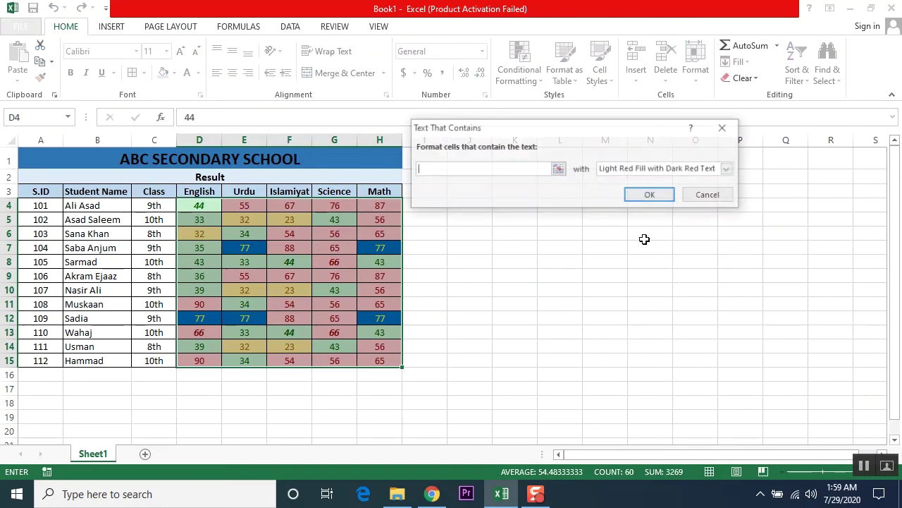
pyautogui.click(709, 195)
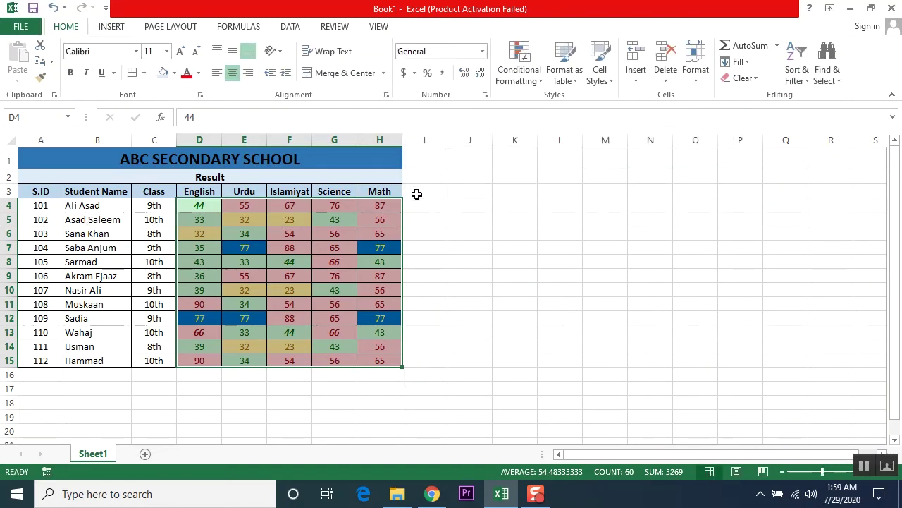
# Copy the Math header into I3 with its formatting and rename the new column header as Status
pyautogui.click(395, 189)
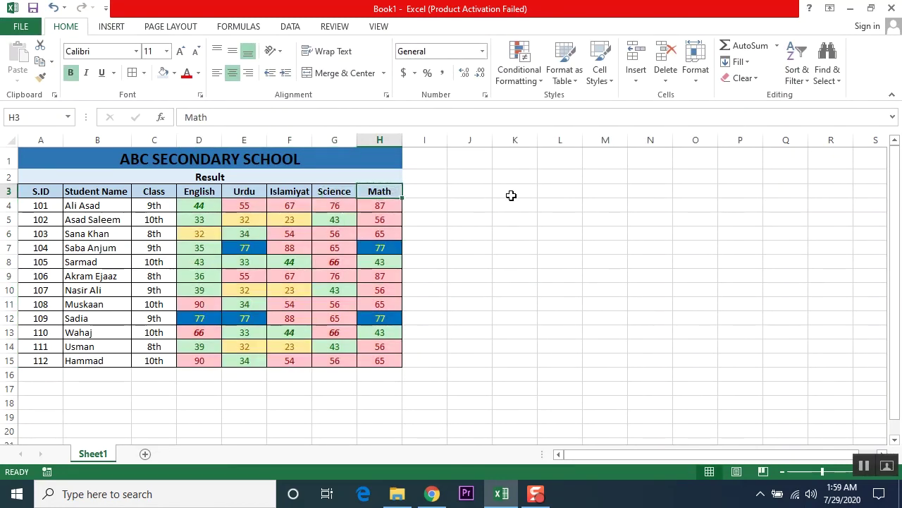
pyautogui.hotkey('ctrl', 'c')
pyautogui.press('Right')
pyautogui.press('Return')
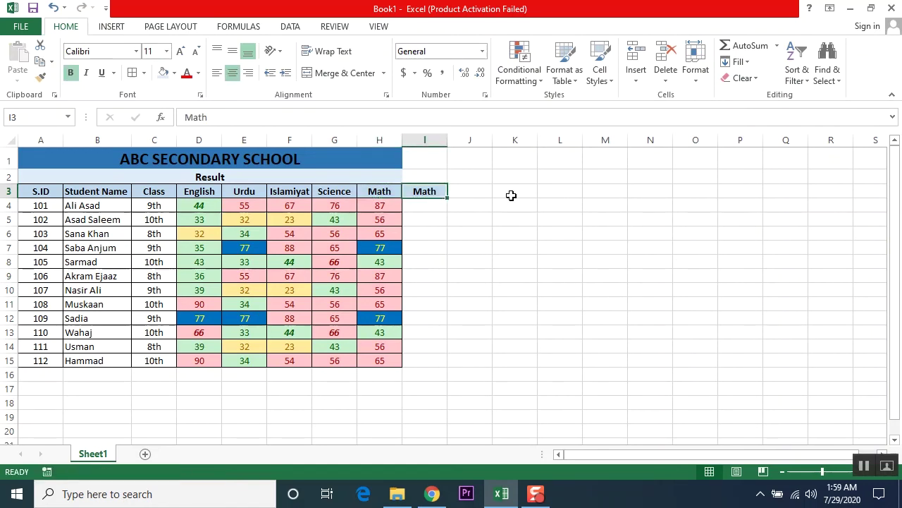
pyautogui.write('R')
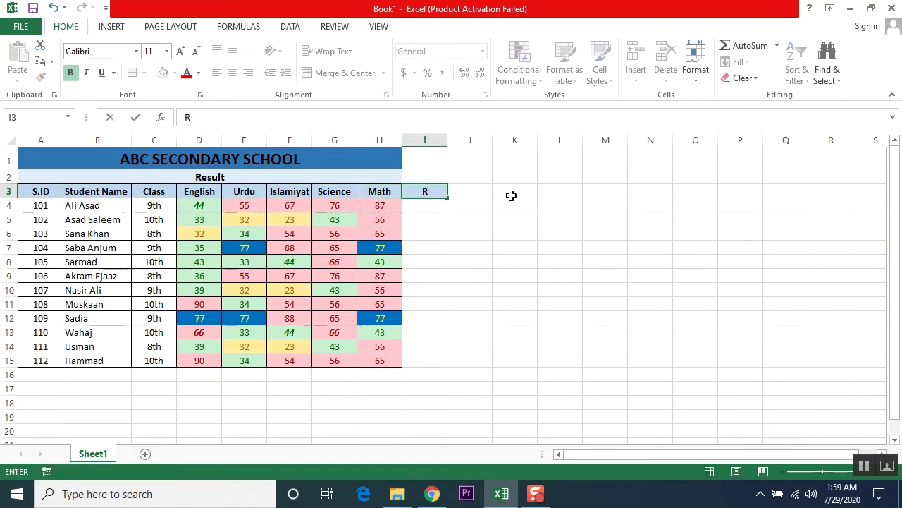
pyautogui.write('eStatus')
pyautogui.press('Return')
# Fill the Status column with Fail in I4, Pass in I5, and Fail in I6 through I9
pyautogui.write('Fail')
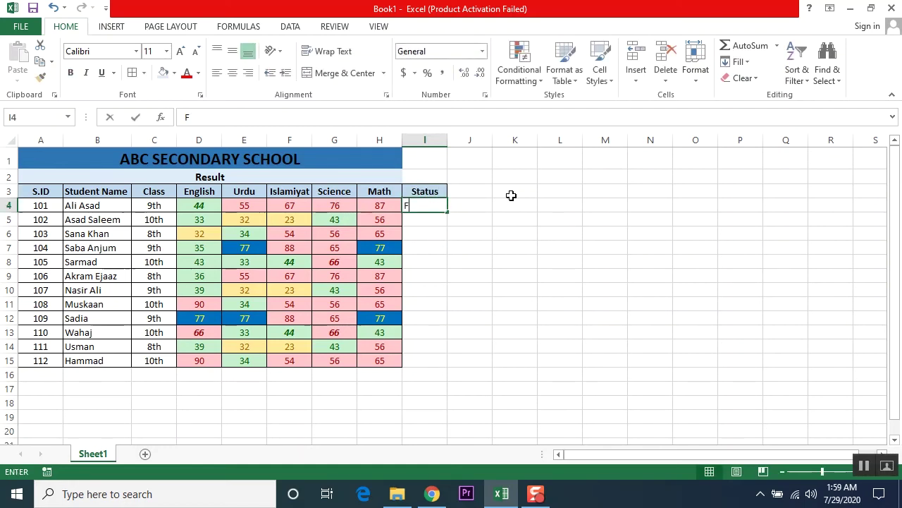
pyautogui.press('Return')
pyautogui.write('Pa')
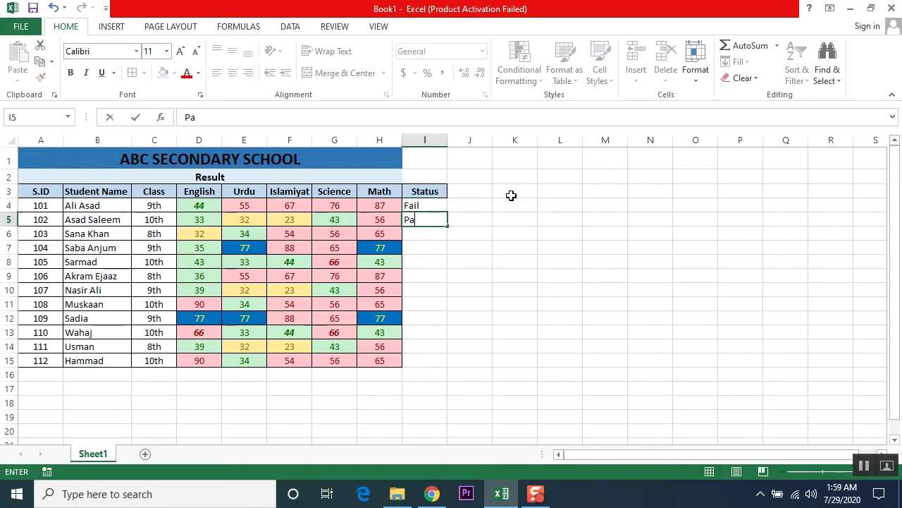
pyautogui.write('ss')
pyautogui.press('Return')
pyautogui.write('F')
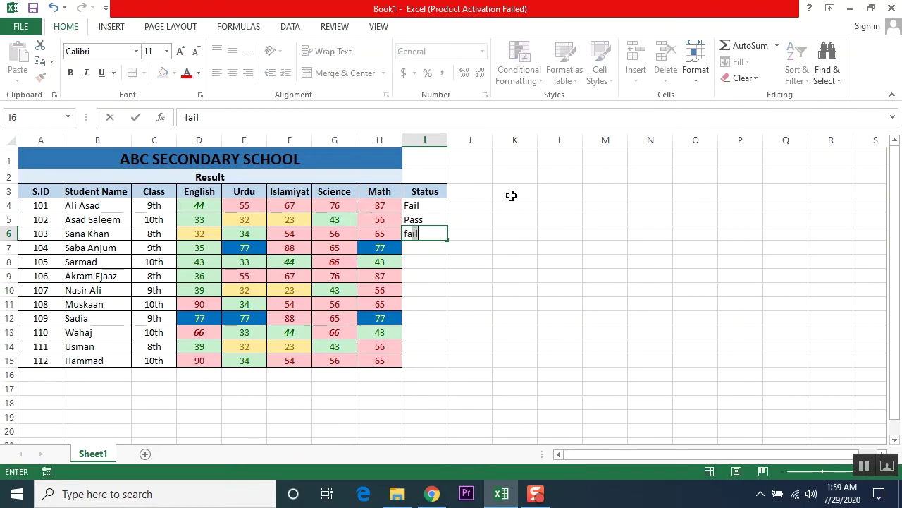
pyautogui.press('Return')
pyautogui.write('F')
pyautogui.press('Return')
pyautogui.write('F')
pyautogui.press('Return')
pyautogui.write('fail')
pyautogui.press('Return')
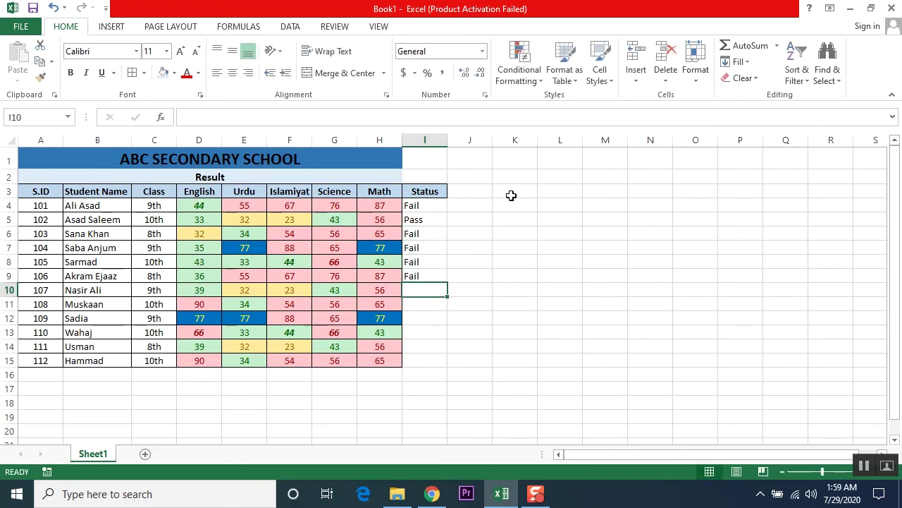
# Enter Pass in the Status cells I10 through I13 and Fail in I14 and I15
pyautogui.write('p')
pyautogui.press('Return')
pyautogui.write('p')
pyautogui.press('Return')
pyautogui.write('p')
pyautogui.press('Return')
pyautogui.write('p')
pyautogui.press('Return')
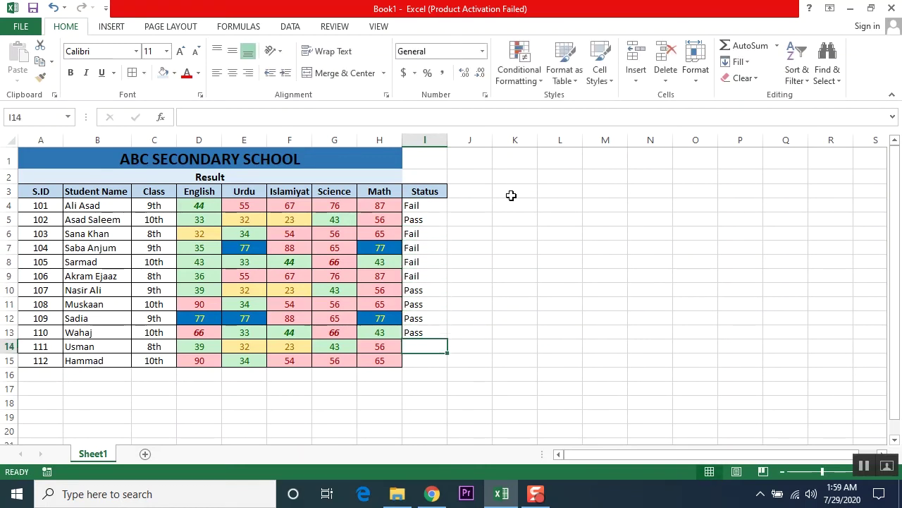
pyautogui.write('Fail')
pyautogui.press('Return')
pyautogui.write('Fail')
pyautogui.press('Return')
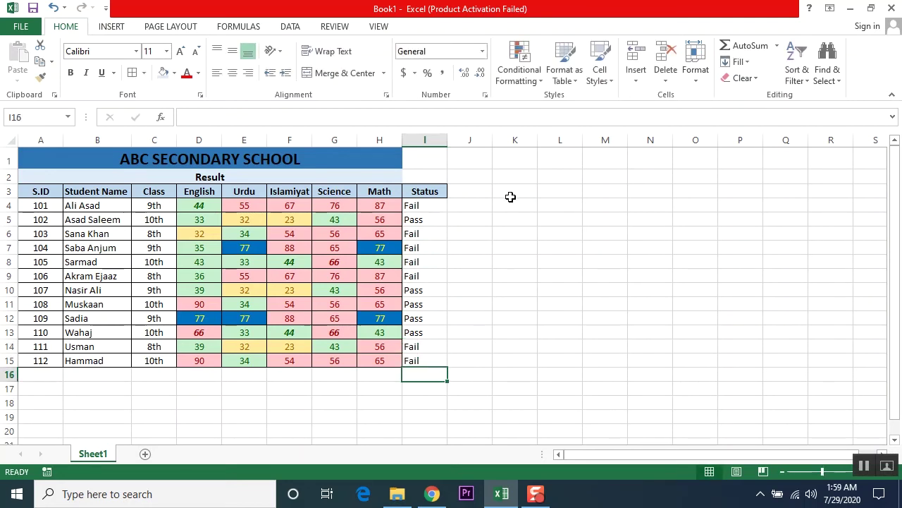
# Add a Text That Contains conditional formatting rule to Status cells I4:I15, formatting cells containing Fail with Red Text
pyautogui.moveTo(423, 206); pyautogui.dragTo(423, 365)
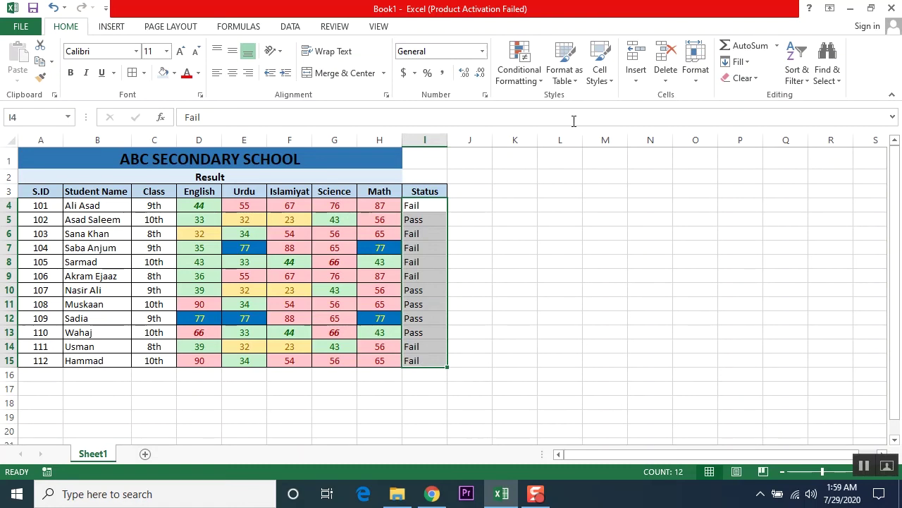
pyautogui.click(540, 84)
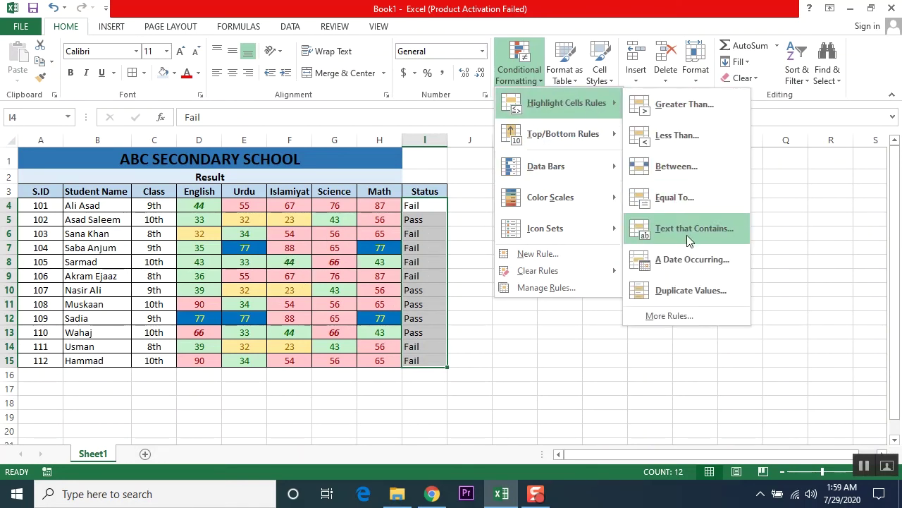
pyautogui.click(686, 231)
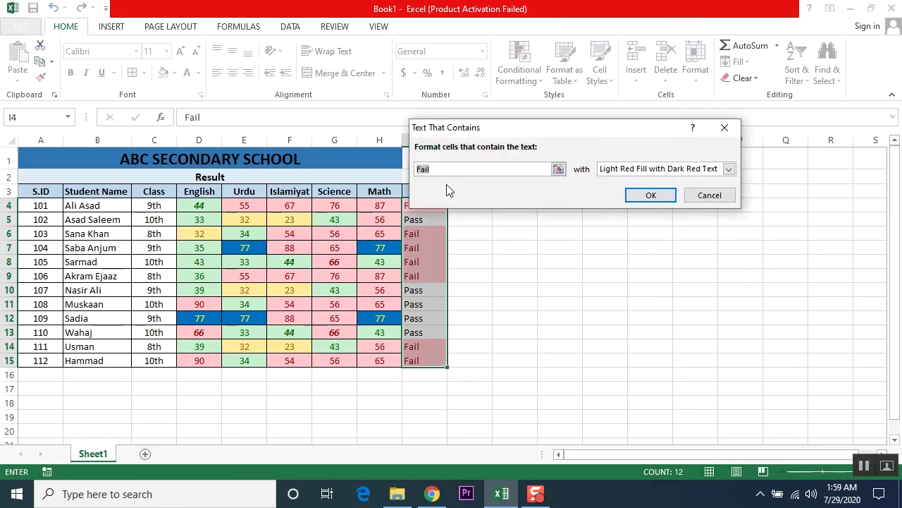
pyautogui.click(727, 168)
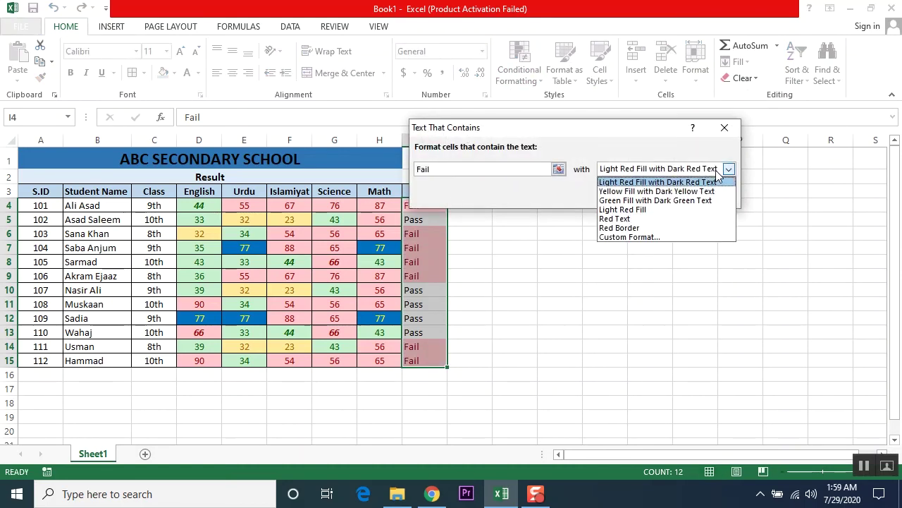
pyautogui.click(622, 219)
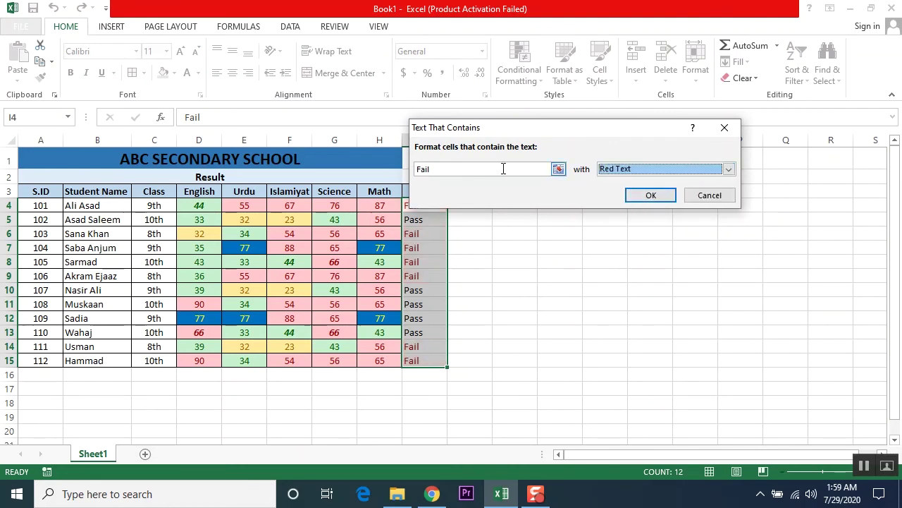
pyautogui.click(663, 199)
pyautogui.click(603, 301)
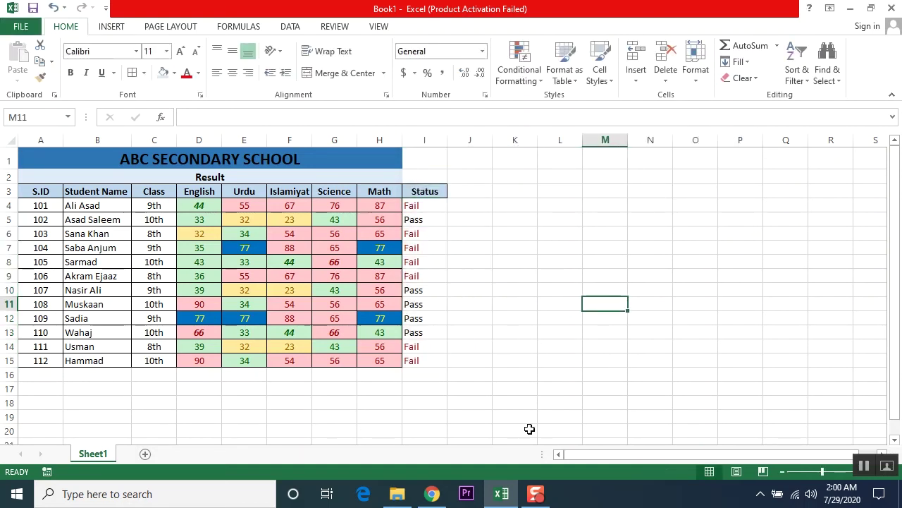
# Add a Text That Contains rule to Status cells I4:I15 for the text pass, using a custom format with a solid green fill
pyautogui.moveTo(433, 205); pyautogui.dragTo(431, 358)
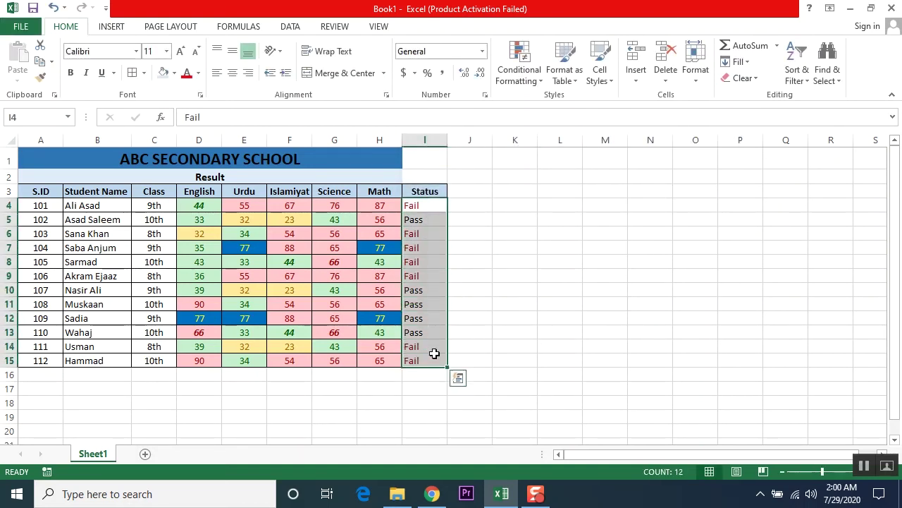
pyautogui.click(540, 79)
pyautogui.moveTo(557, 170)
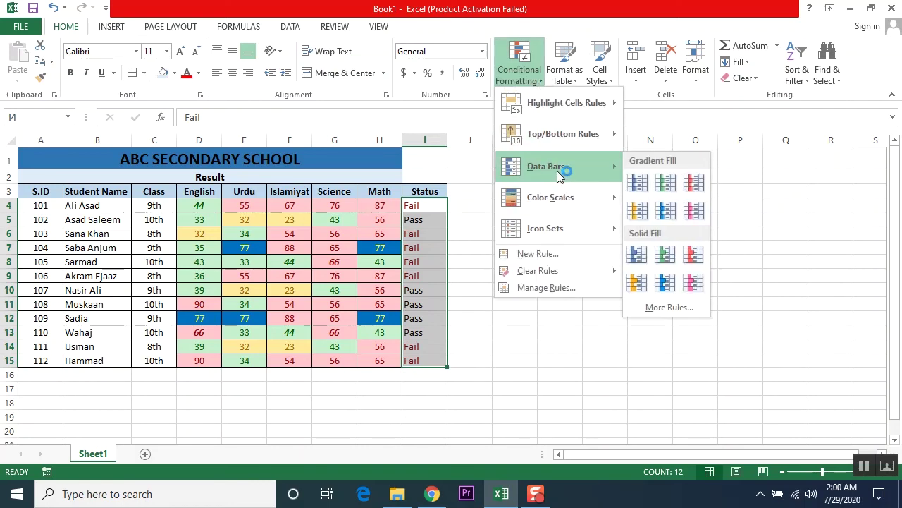
pyautogui.moveTo(607, 106)
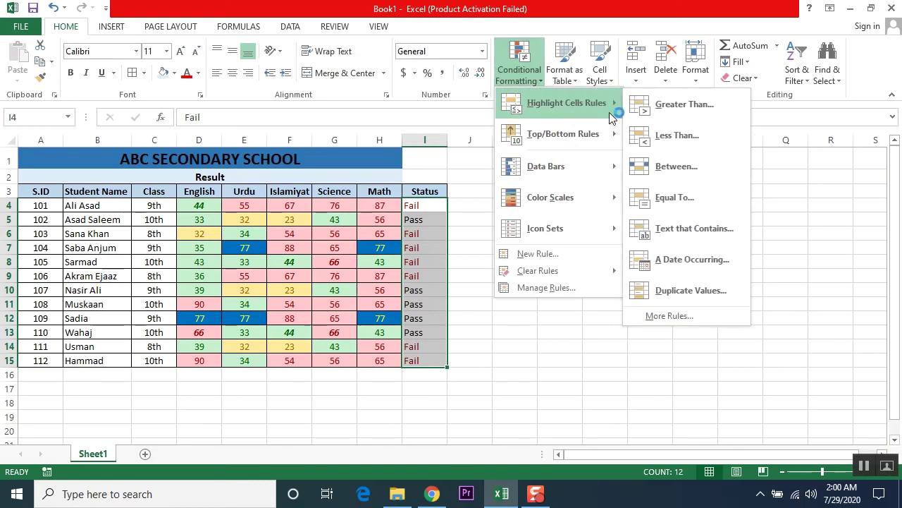
pyautogui.click(691, 229)
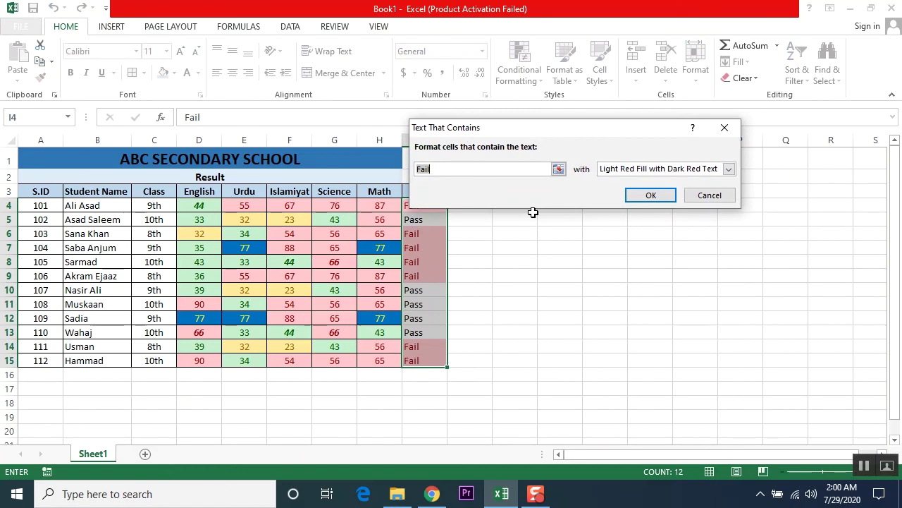
pyautogui.write('pass')
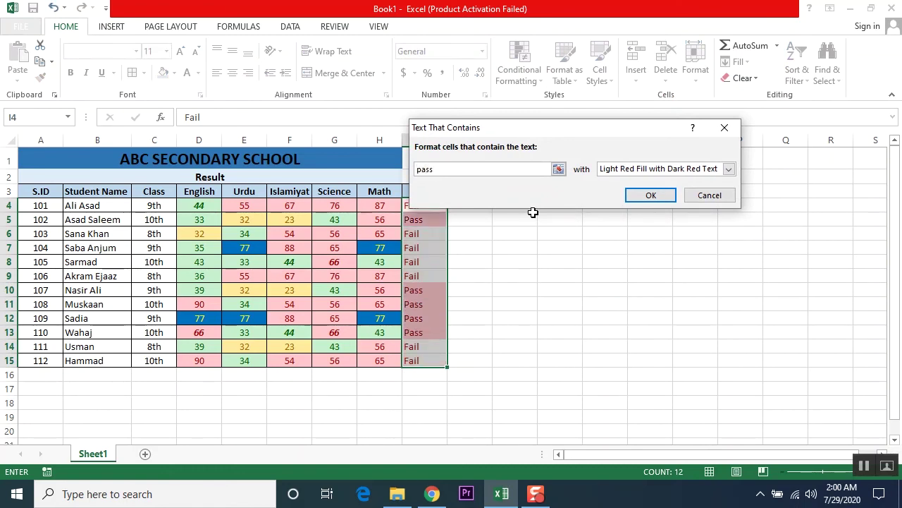
pyautogui.click(734, 170)
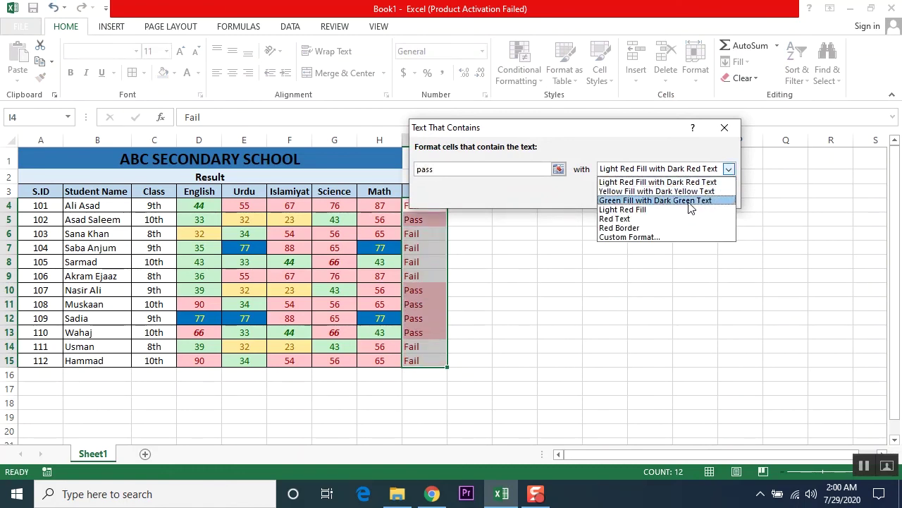
pyautogui.click(640, 235)
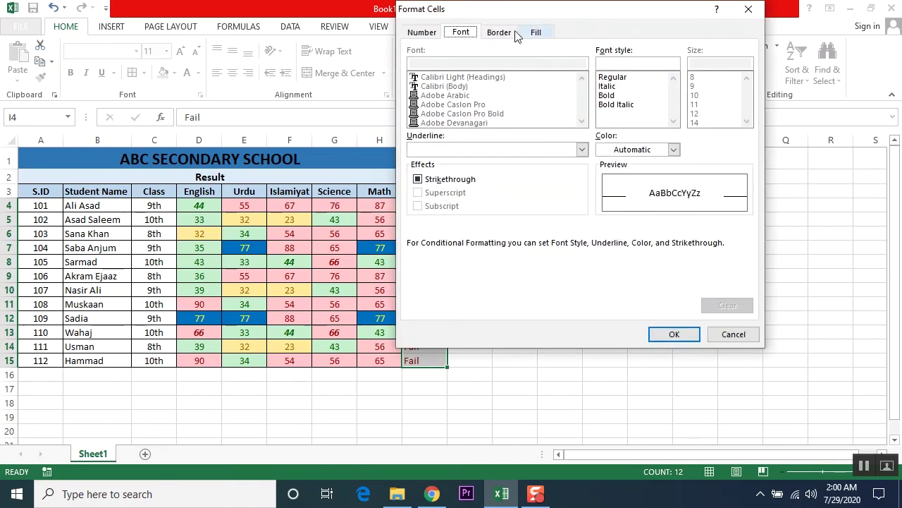
pyautogui.click(501, 33)
pyautogui.click(537, 32)
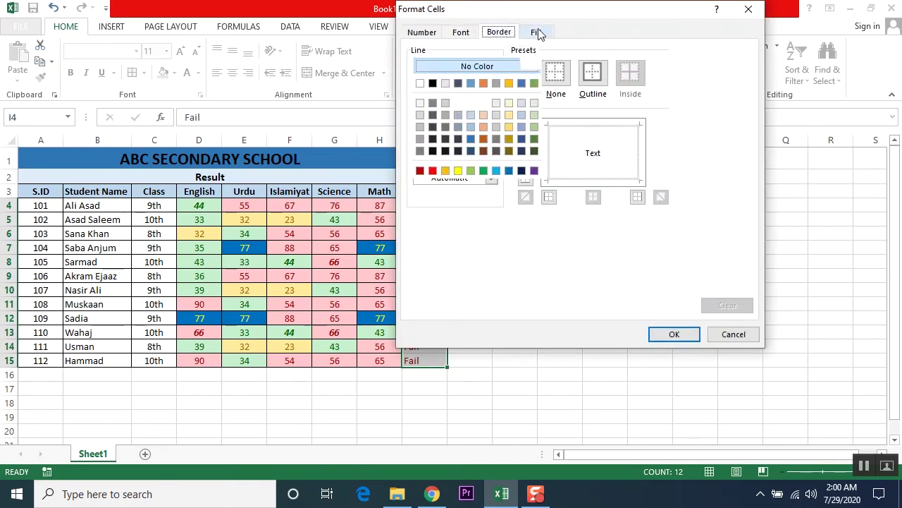
pyautogui.click(484, 171)
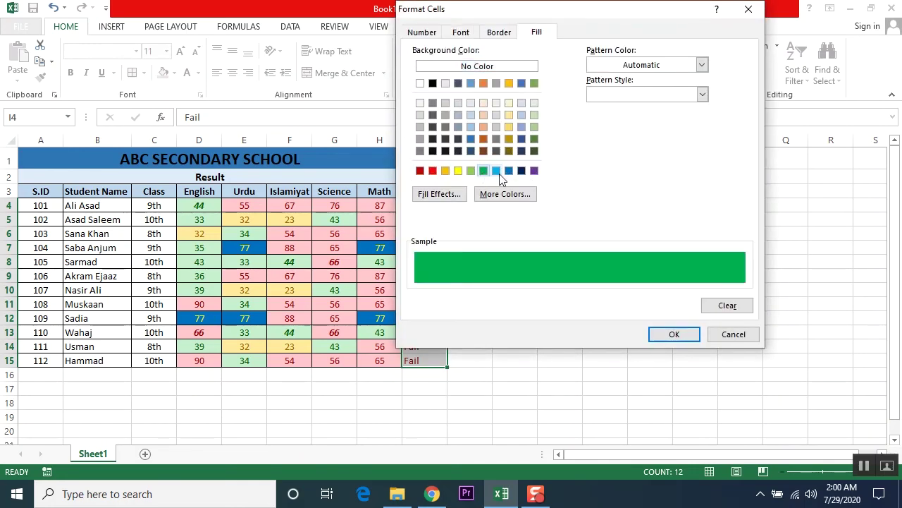
pyautogui.click(674, 334)
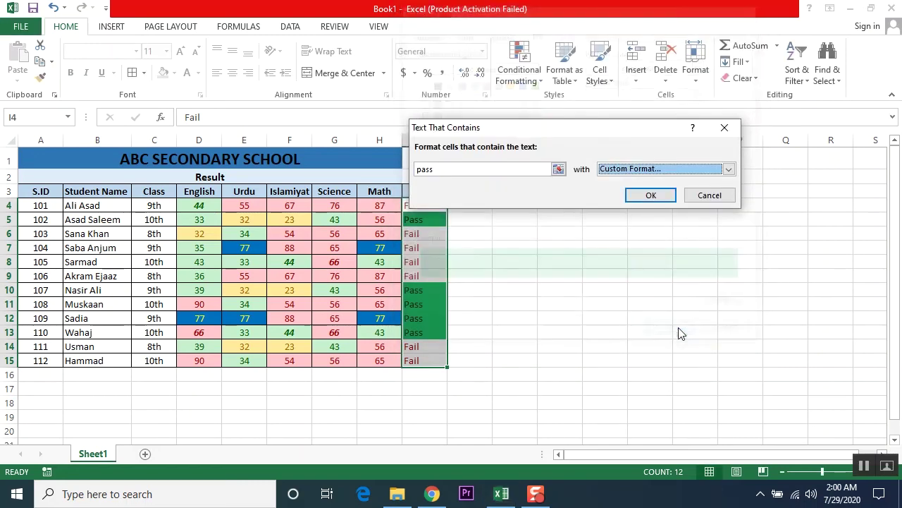
pyautogui.click(650, 195)
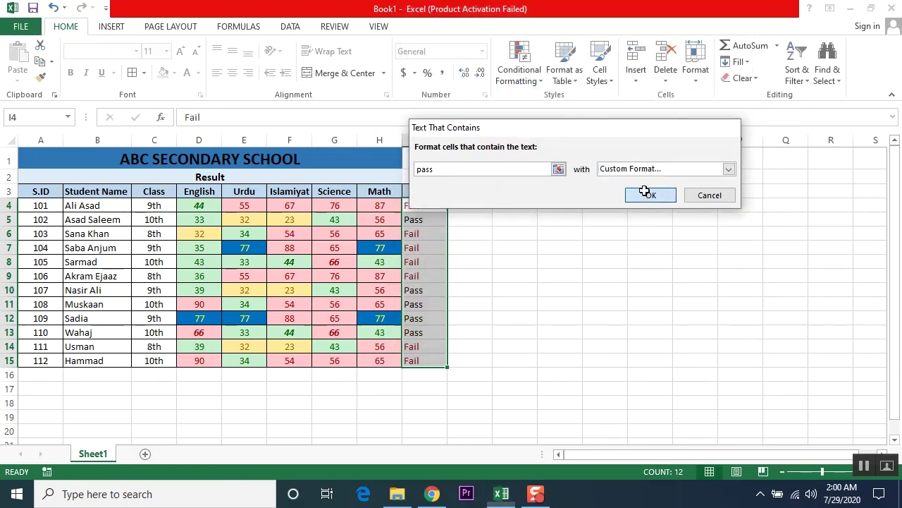
pyautogui.click(540, 361)
pyautogui.moveTo(425, 206); pyautogui.dragTo(427, 361)
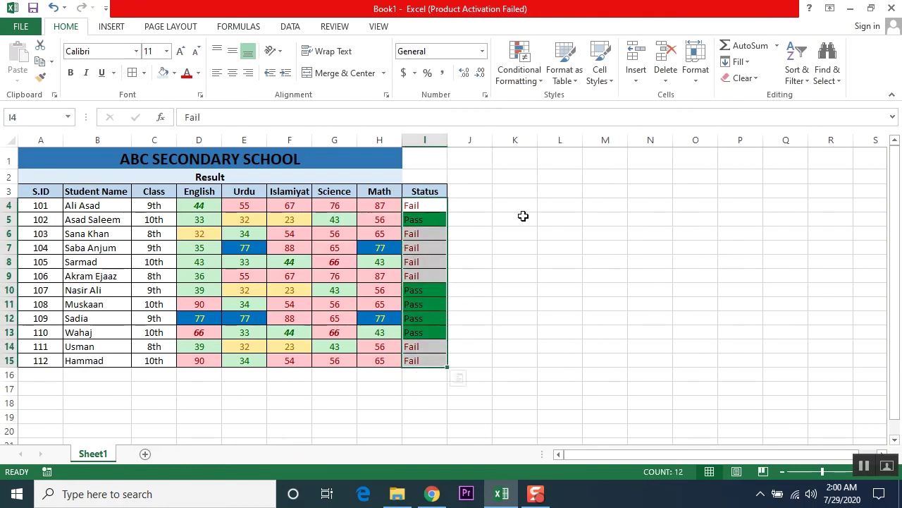
pyautogui.click(554, 218)
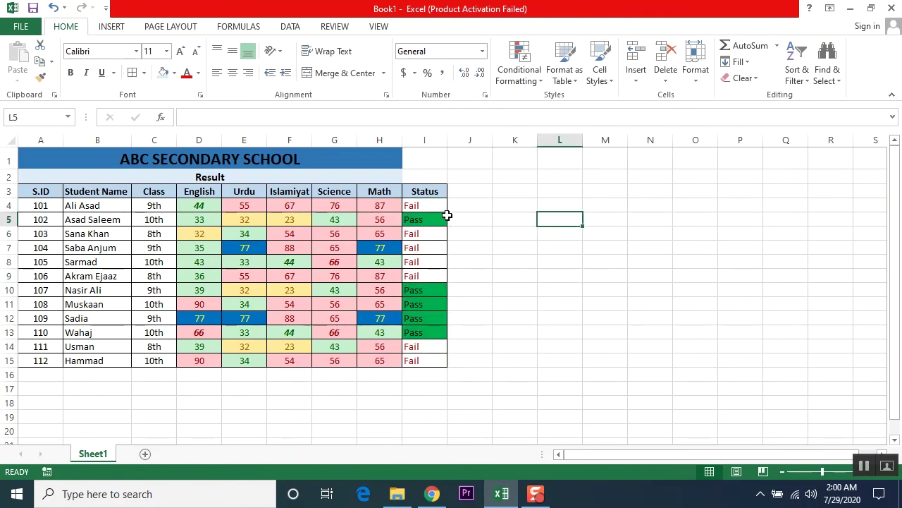
pyautogui.moveTo(431, 204); pyautogui.dragTo(432, 358)
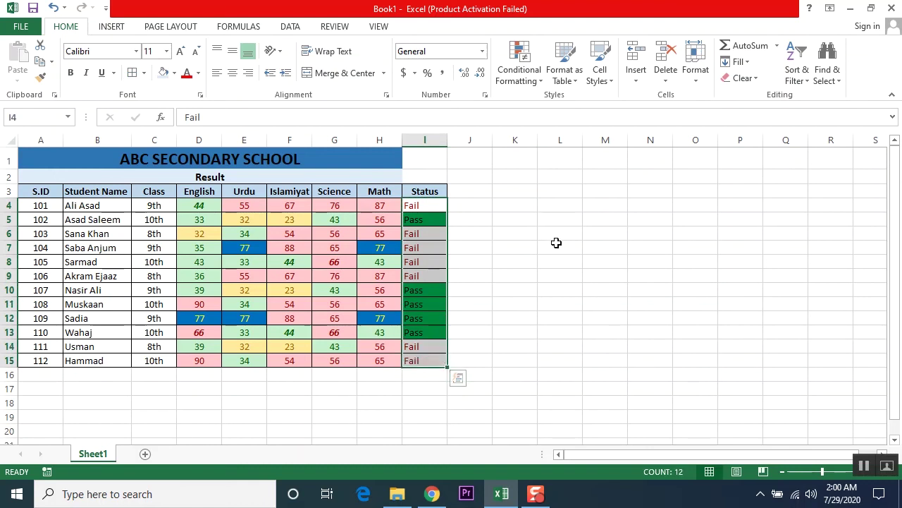
pyautogui.click(555, 205)
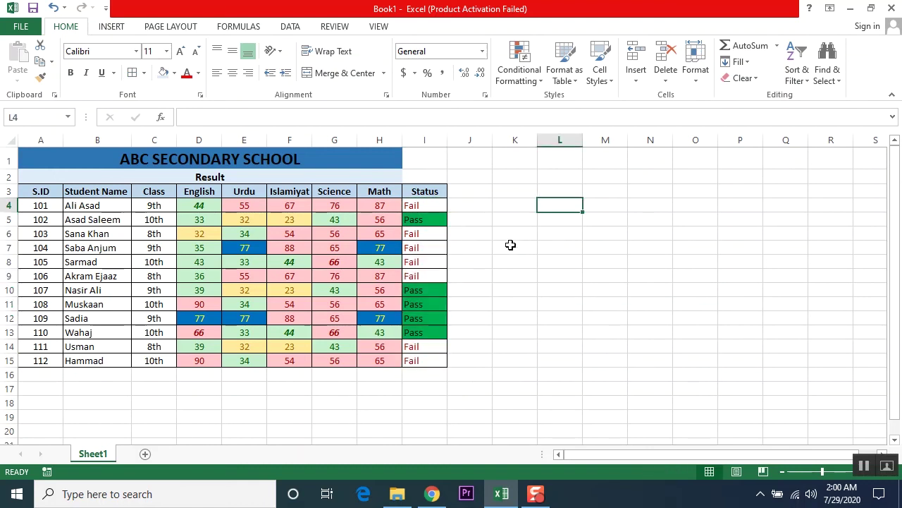
# Select the student name cells B4:B15
pyautogui.moveTo(97, 206); pyautogui.dragTo(100, 359)
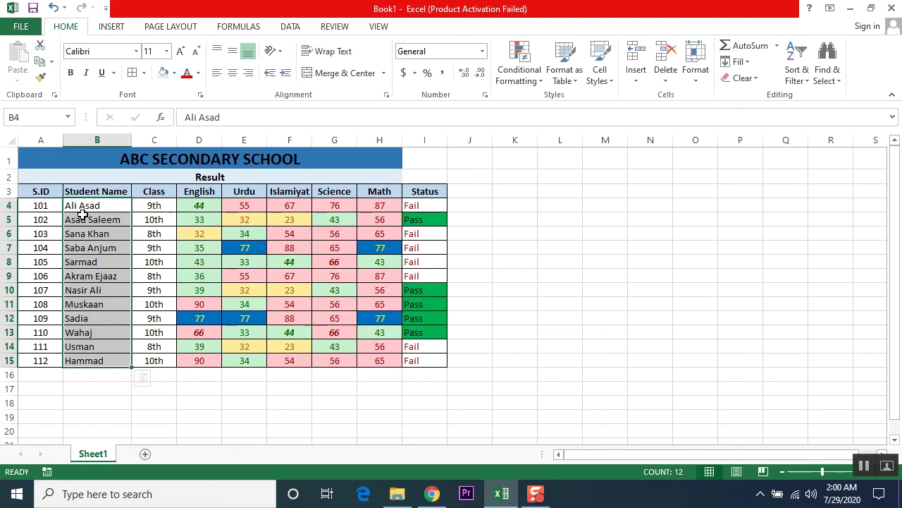
pyautogui.moveTo(103, 205); pyautogui.dragTo(97, 359)
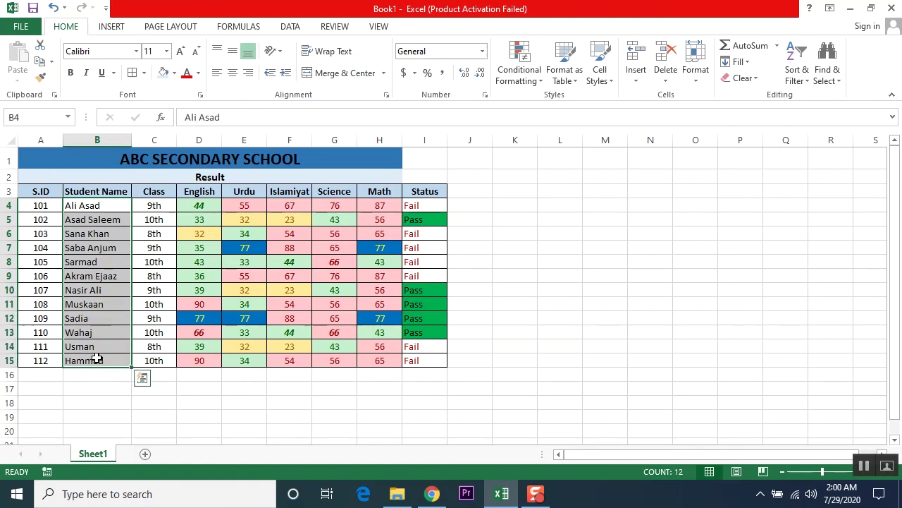